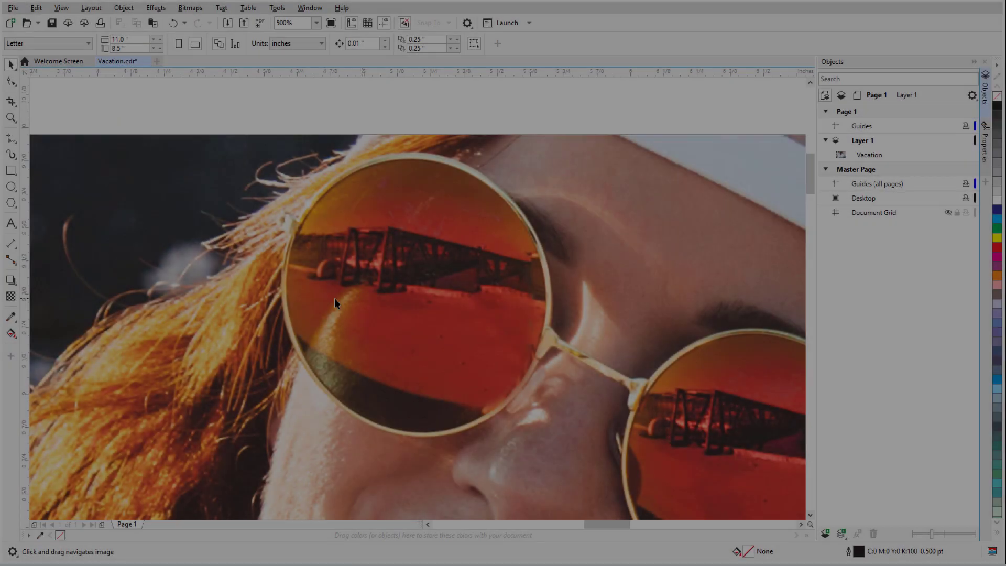
Draw an ellipse fitted exactly over the left sunglass lens and remove its outline
click(10, 186)
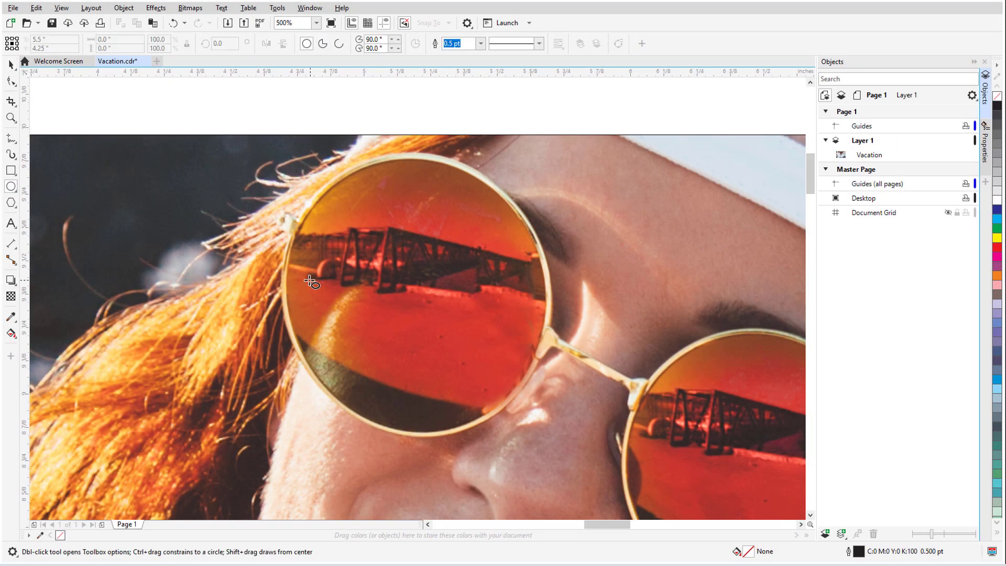
mouse_move(403, 278)
mouse_down()
mouse_move(530, 386)
mouse_move(409, 281)
mouse_up()
drag(536, 281, 543, 281)
drag(415, 406, 422, 431)
drag(541, 430, 550, 439)
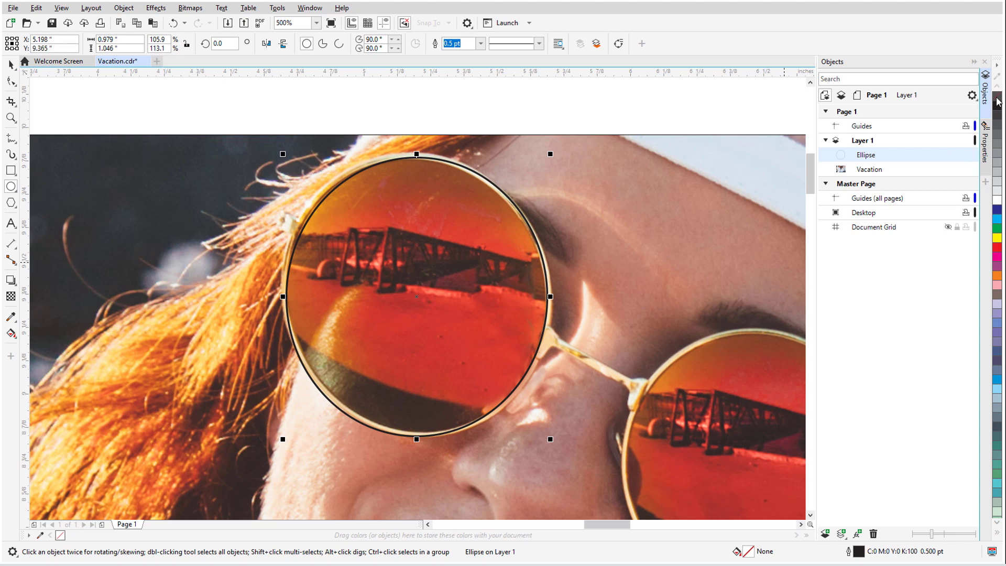
right_click(998, 101)
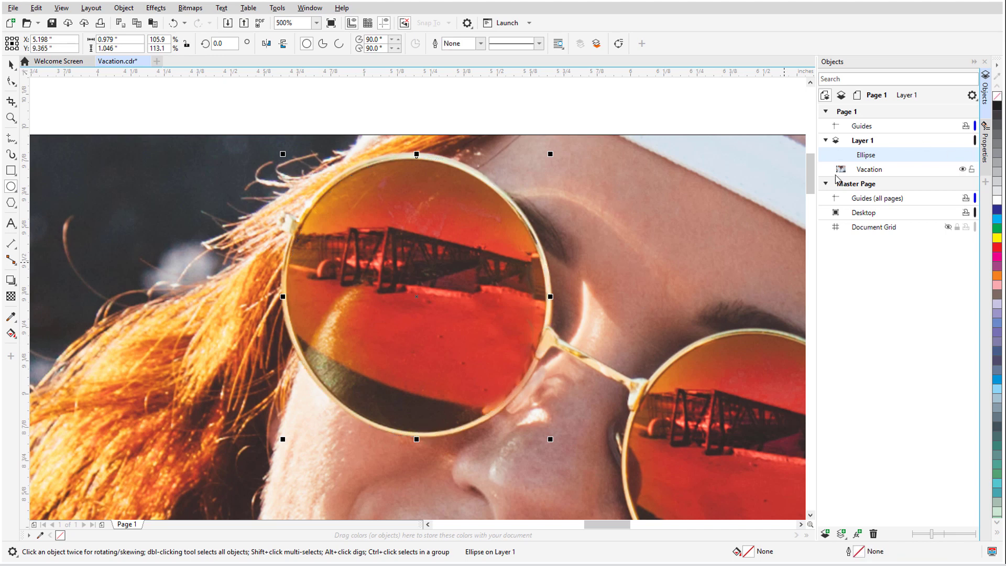
Open the Lens docker from Window > Dockers > Effects
click(315, 7)
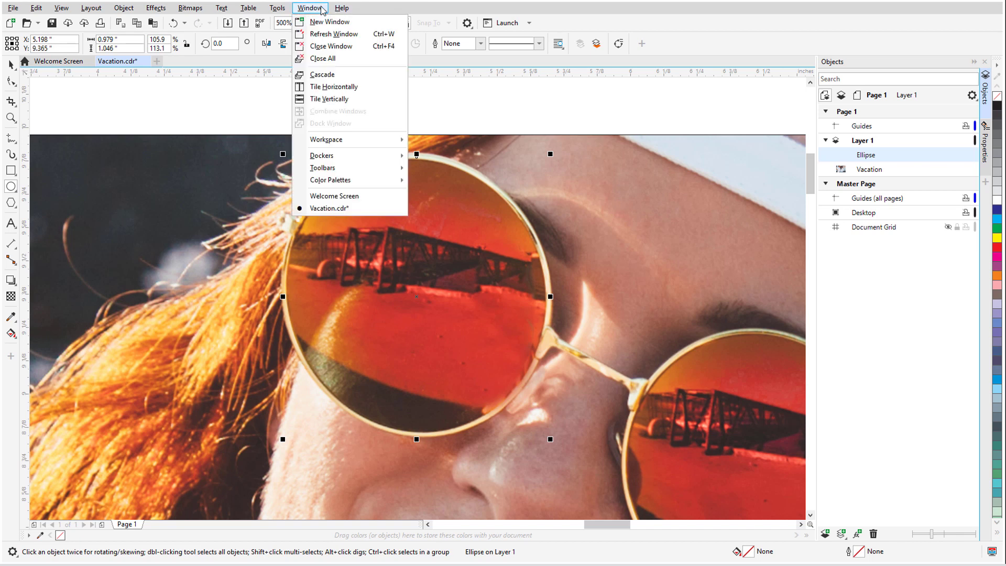
mouse_move(366, 155)
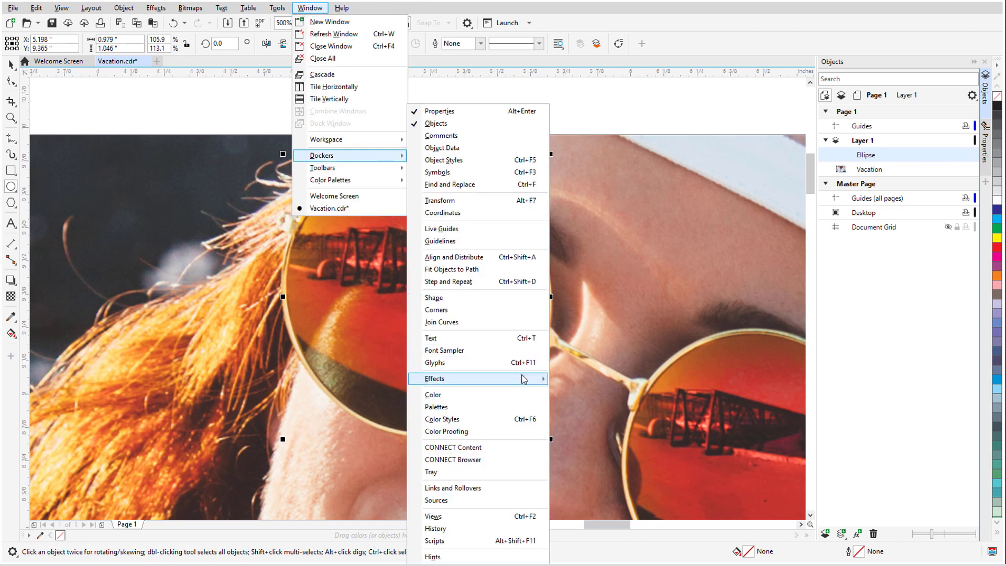
mouse_move(524, 378)
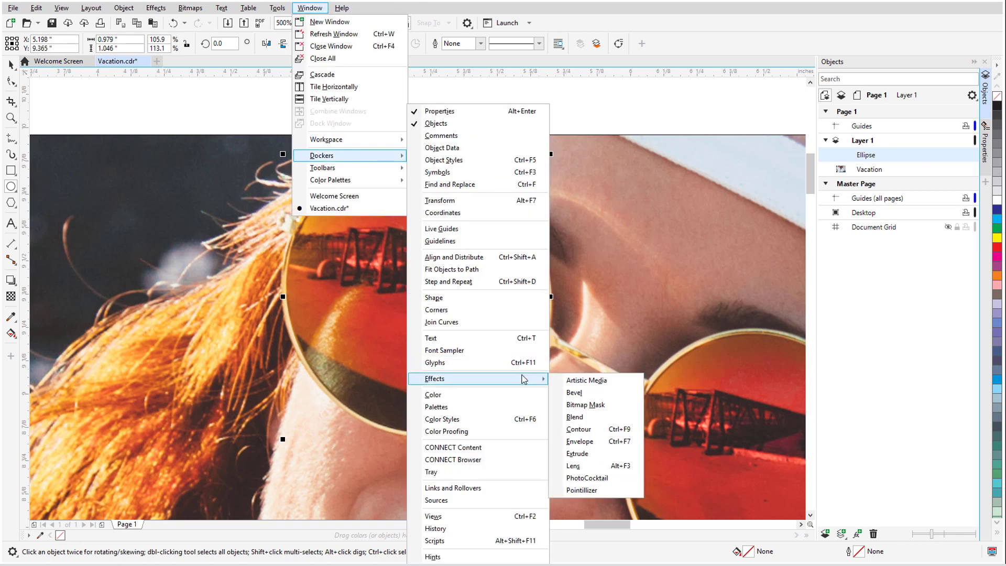
click(636, 469)
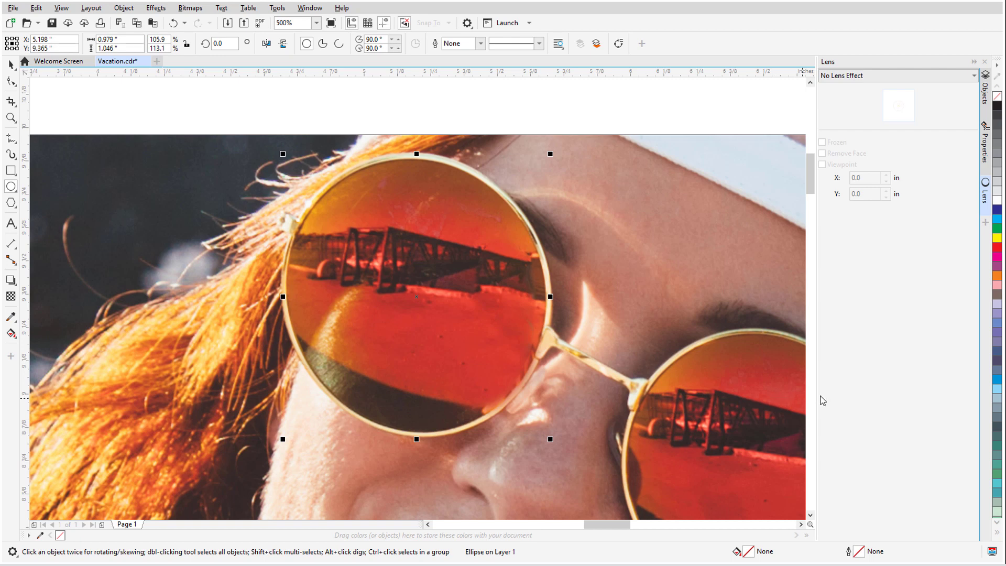
Preview Brighten, Heat Map and Invert lenses on the circle, then apply Bitmap Effect
click(901, 79)
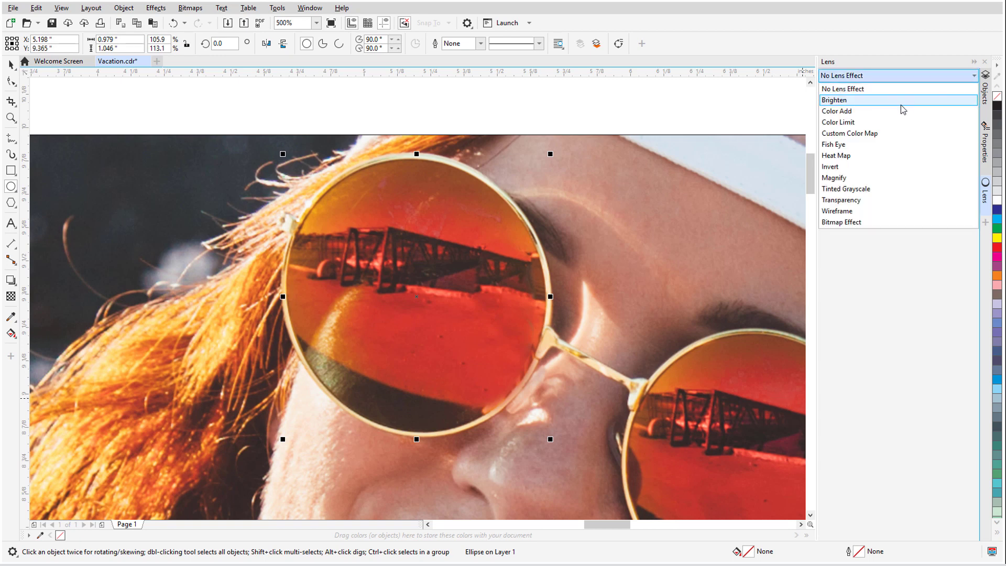
click(900, 100)
click(901, 80)
click(905, 156)
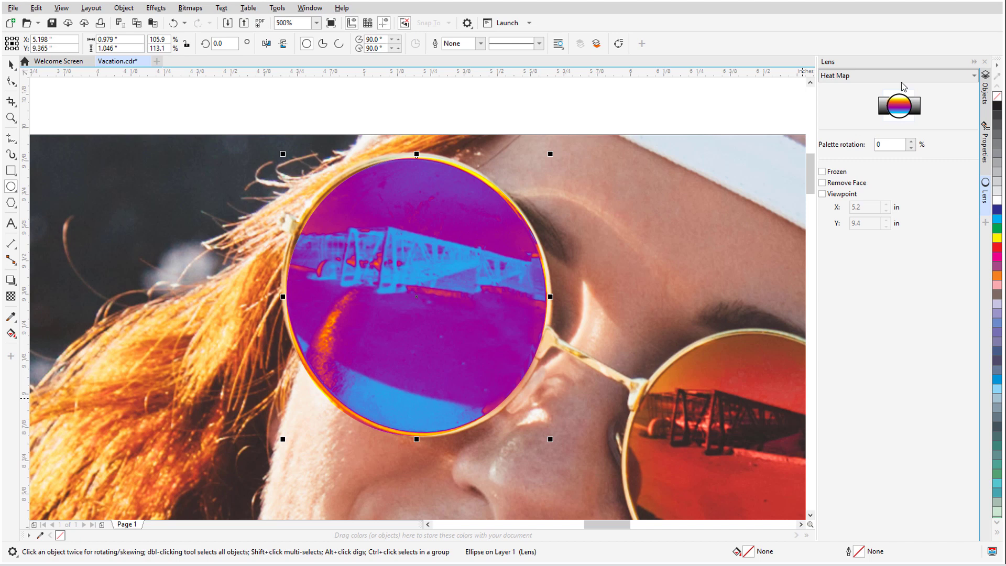
click(902, 77)
click(906, 167)
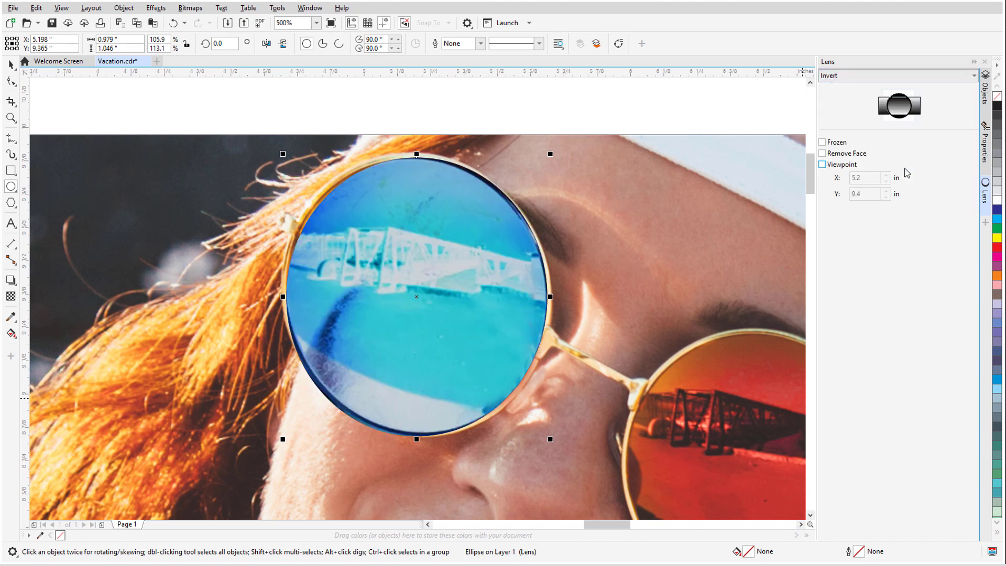
click(901, 79)
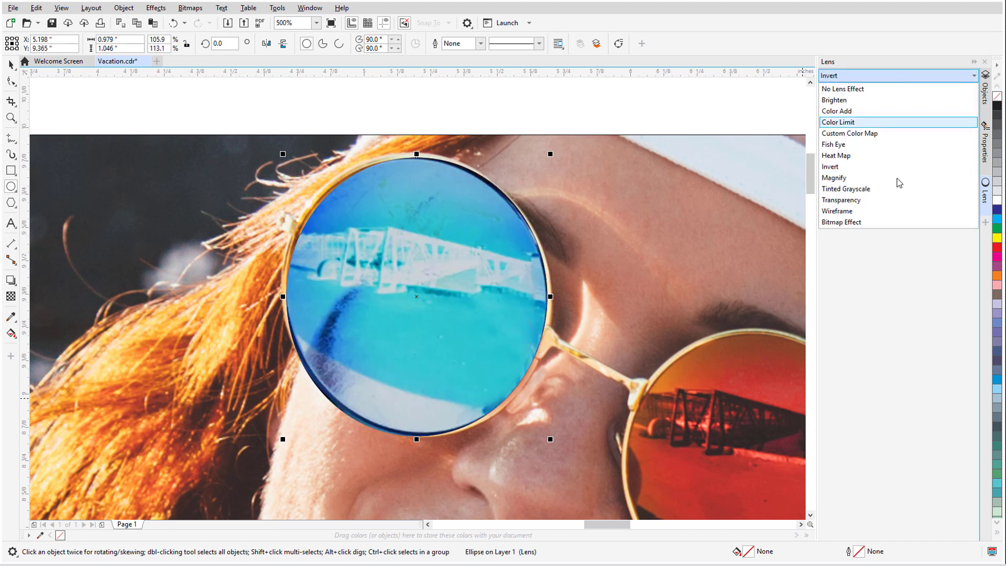
click(894, 222)
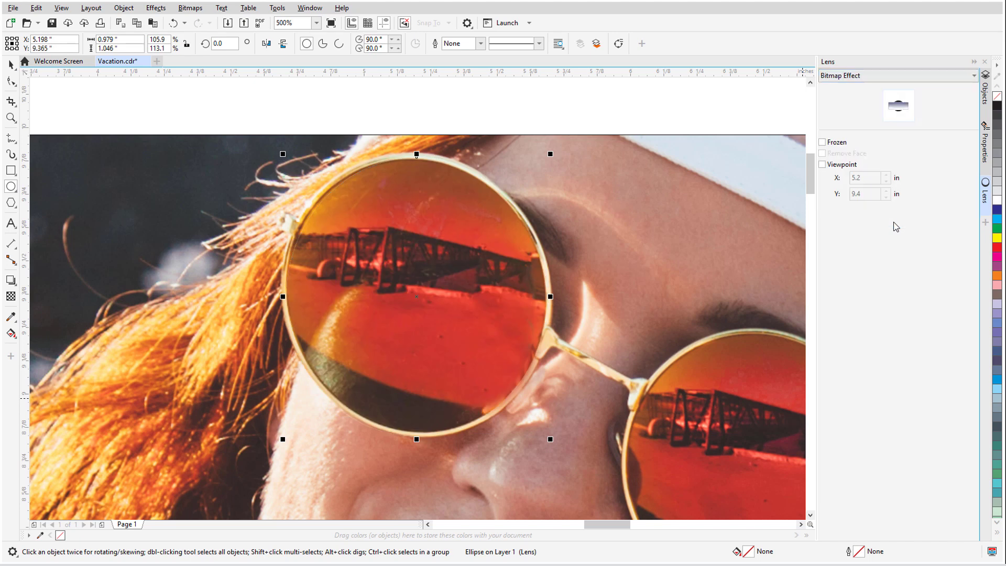
Open the Creative > Art Style effect and choose the Sienna style
click(983, 104)
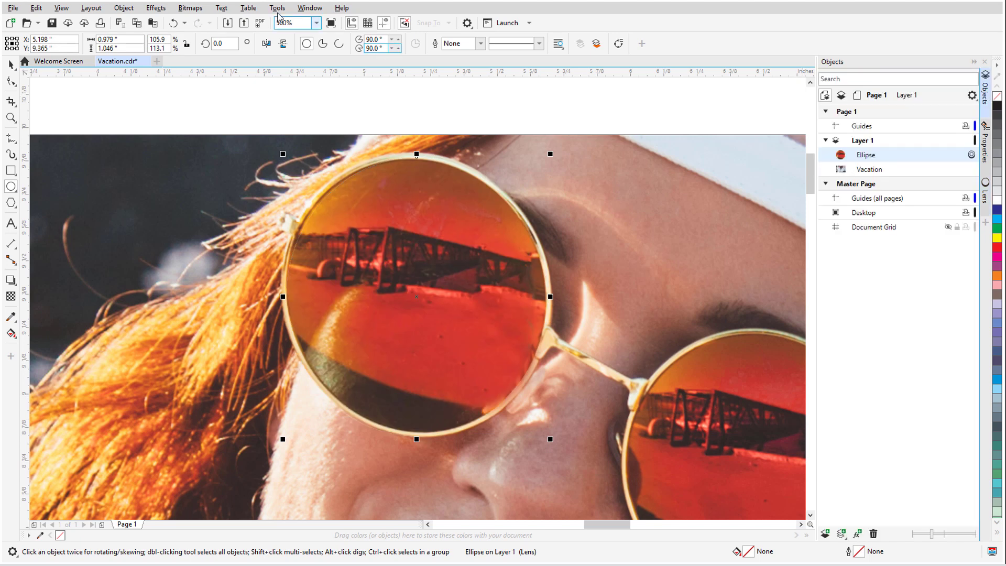
click(155, 8)
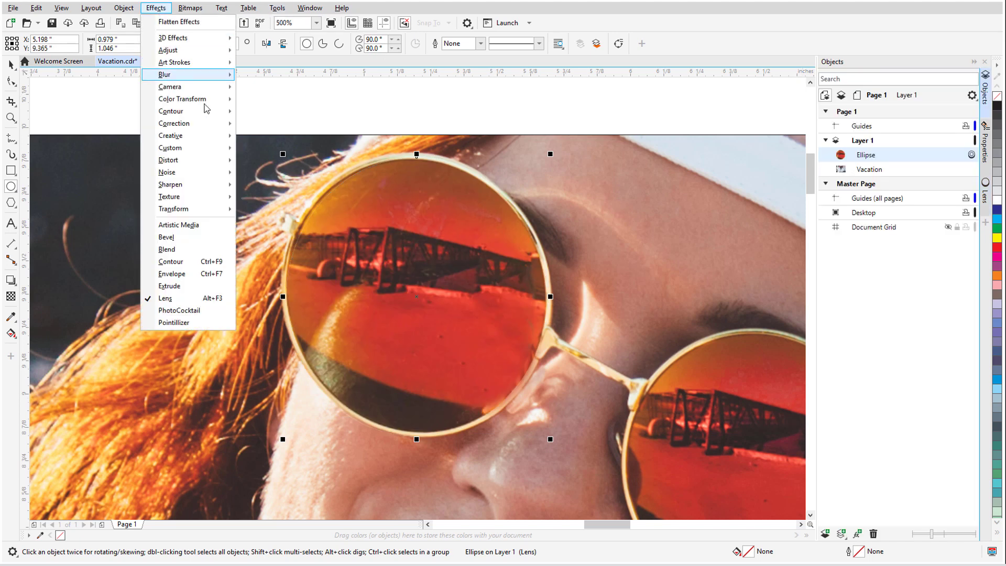
mouse_move(225, 136)
click(296, 139)
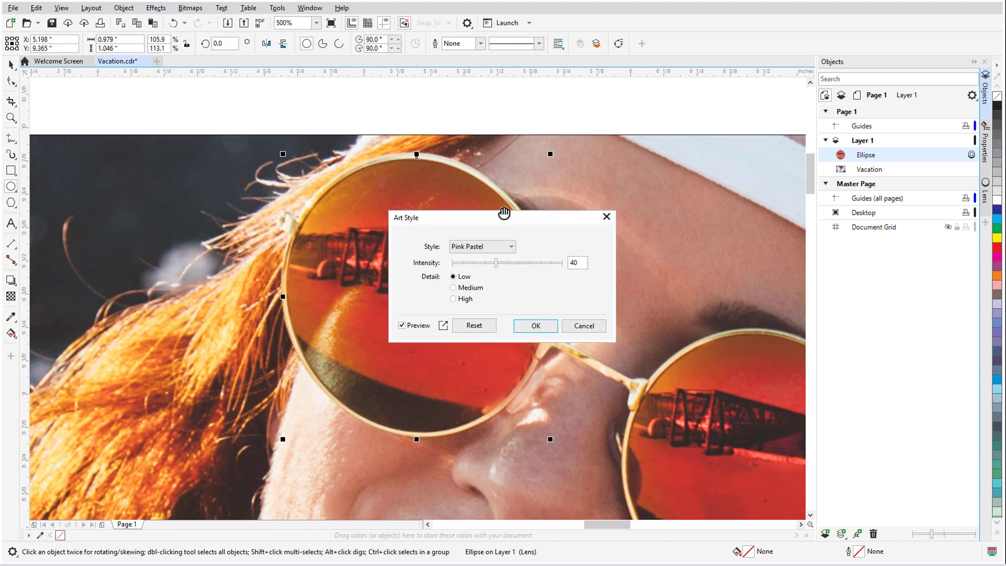
click(509, 246)
click(501, 306)
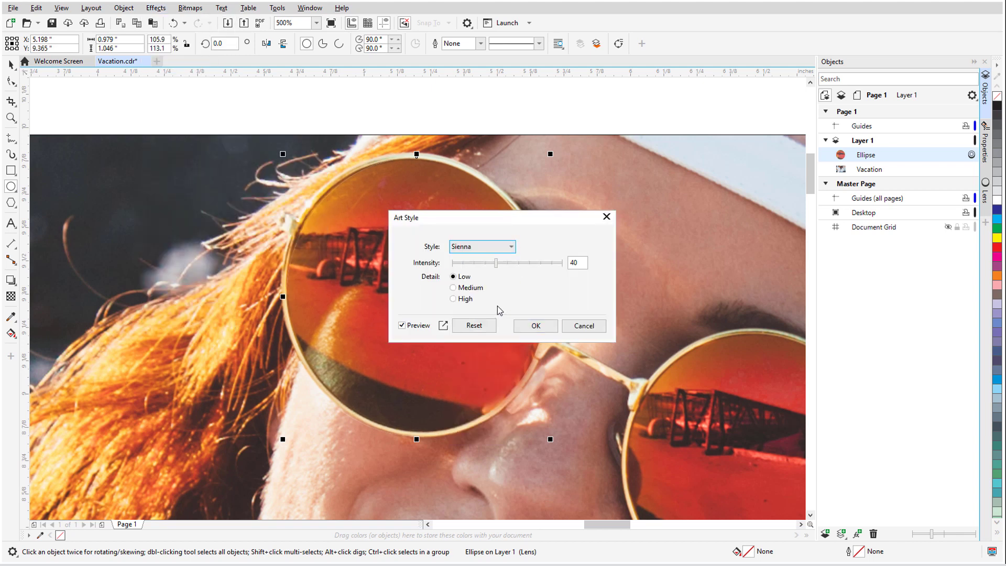
Apply Sienna at intensity 87 with High detail, then move the lens up and right
drag(499, 218, 647, 198)
drag(680, 243, 697, 243)
click(600, 278)
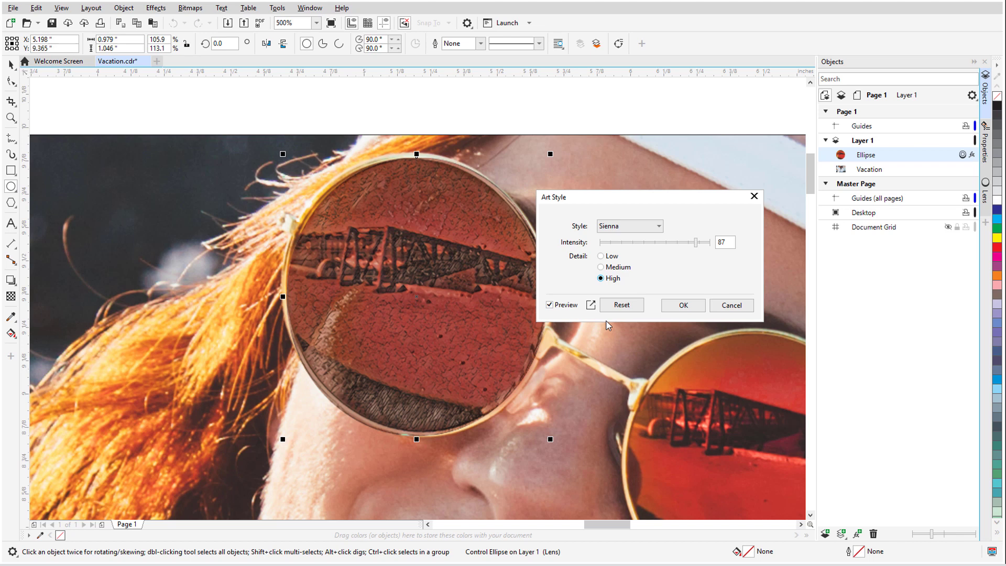
click(684, 305)
scroll(573, 345, down, 2)
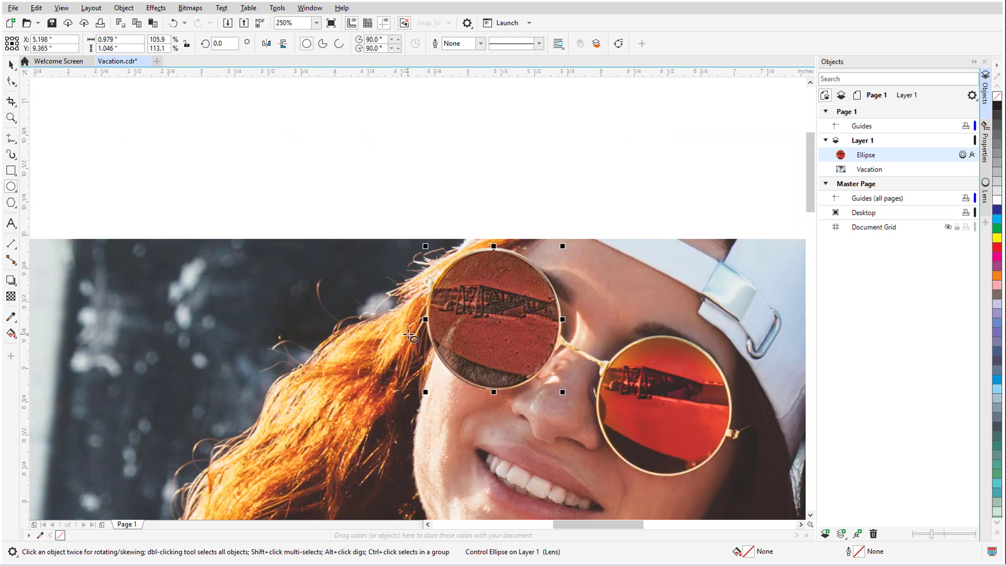
drag(441, 278, 637, 194)
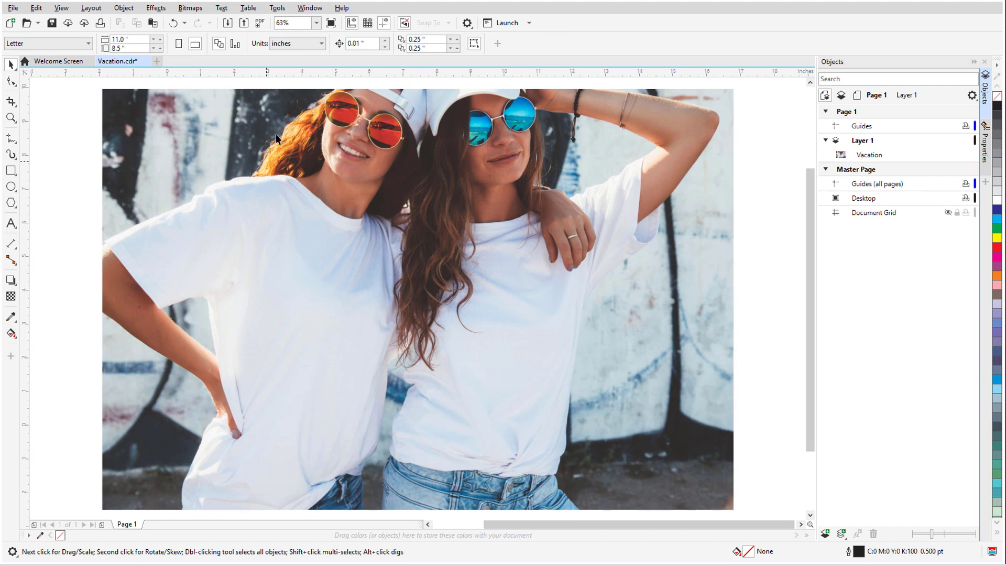
Zoom into the glasses and draw an ellipse over the left lens, about 0.979 × 1.046 in
scroll(333, 102, up, 5)
drag(349, 157, 362, 300)
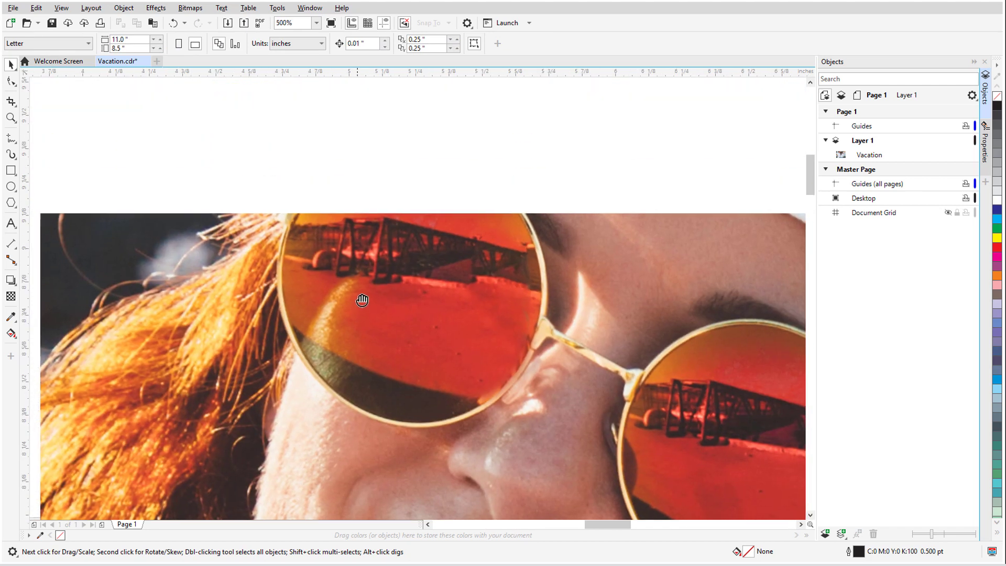
click(13, 190)
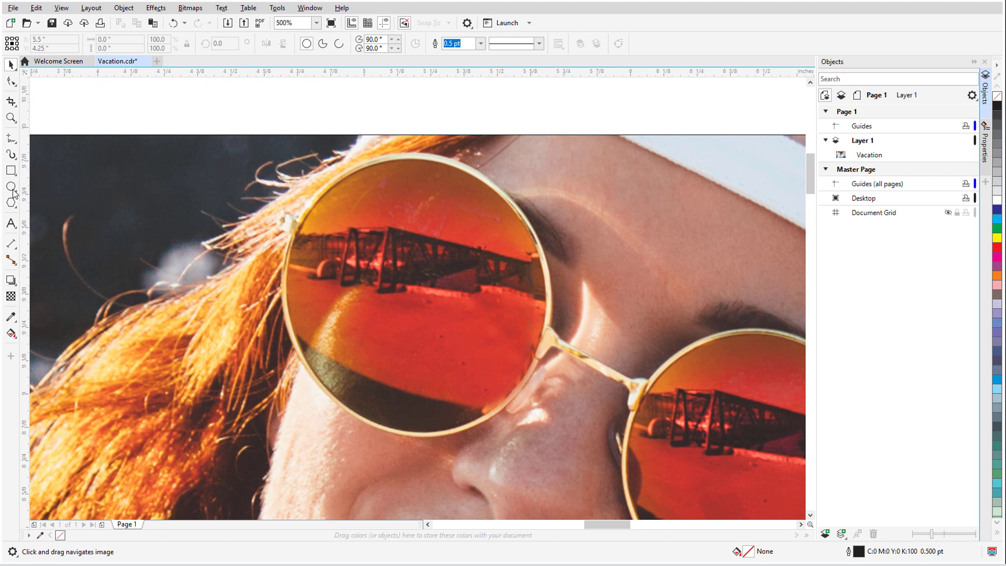
drag(403, 279, 528, 383)
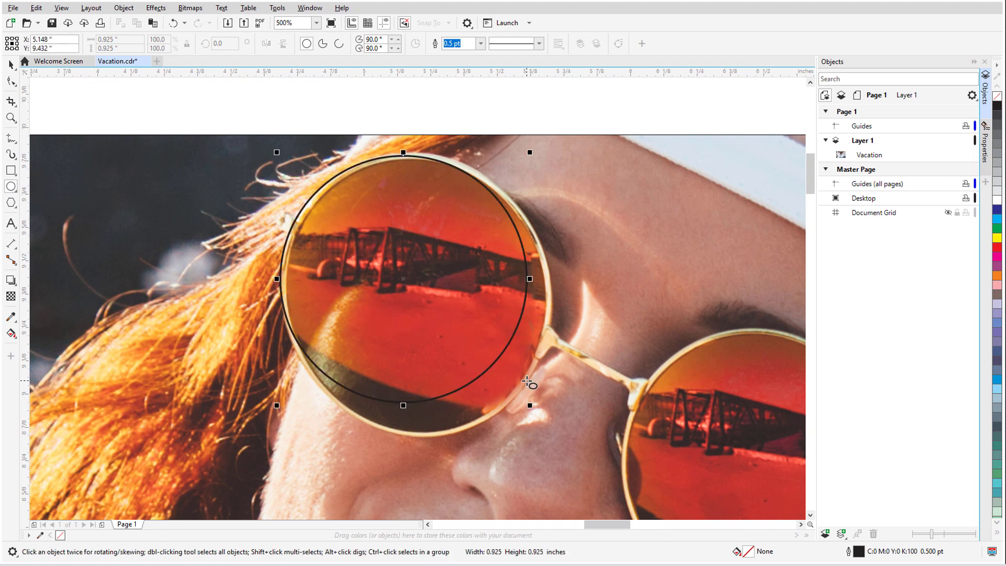
drag(407, 280, 417, 280)
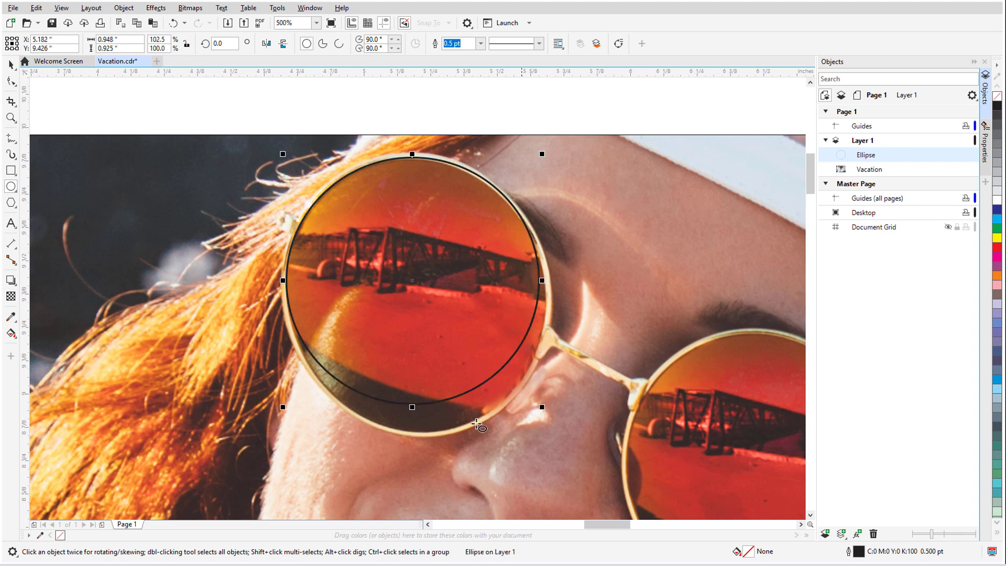
drag(409, 405, 421, 431)
drag(545, 433, 557, 441)
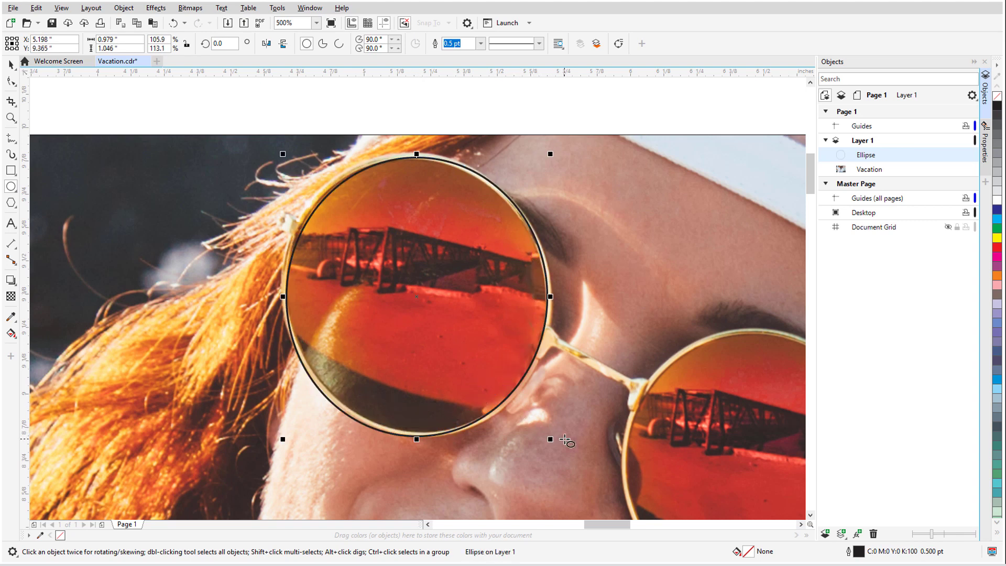
Remove the new ellipse's outline and bring up the Lens docker
right_click(997, 97)
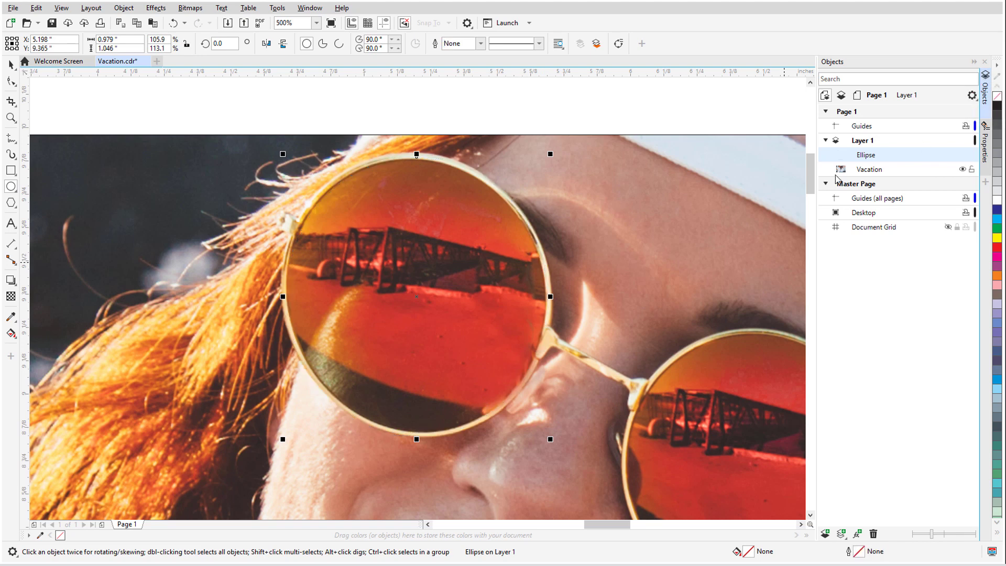
click(321, 8)
mouse_move(367, 155)
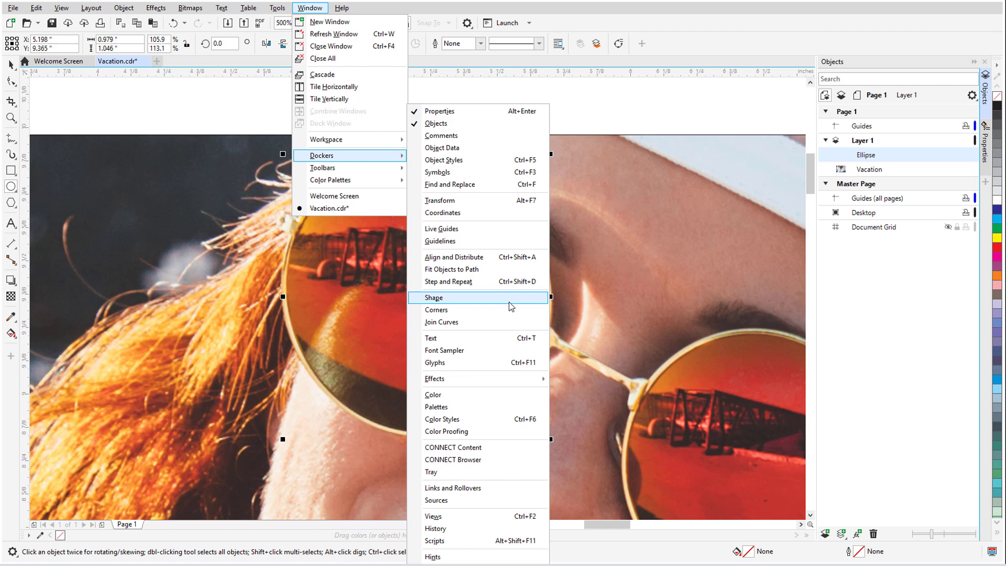
mouse_move(524, 379)
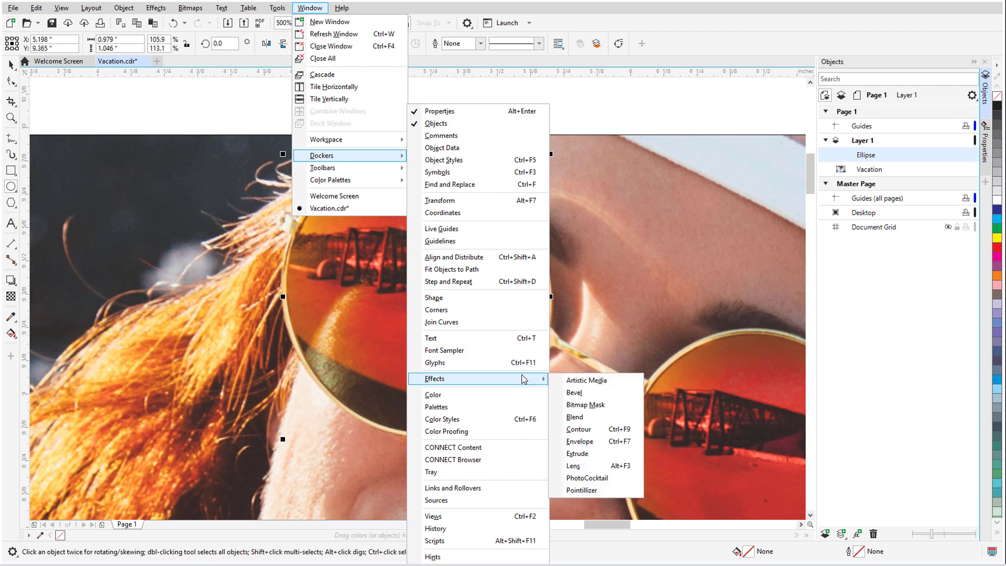
click(636, 469)
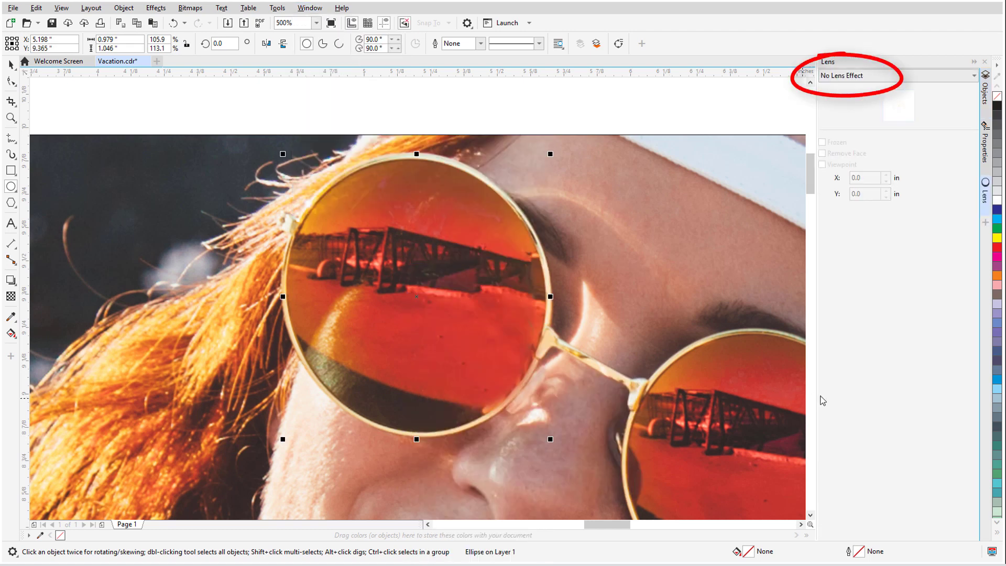
Preview Brighten, Heat Map and Invert lenses, then set the ellipse to Bitmap Effect
click(900, 76)
click(901, 104)
click(900, 76)
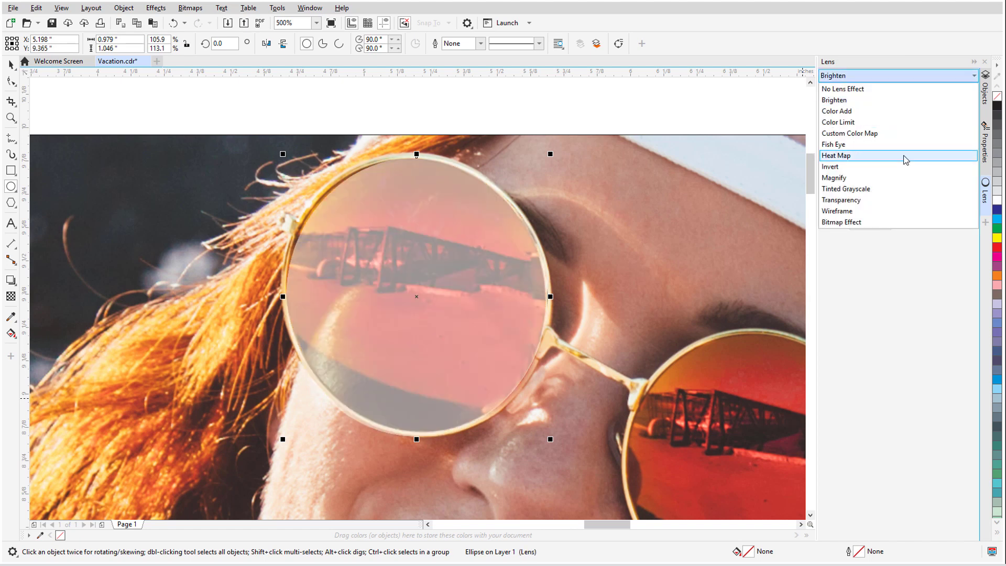
click(904, 156)
click(902, 77)
click(903, 167)
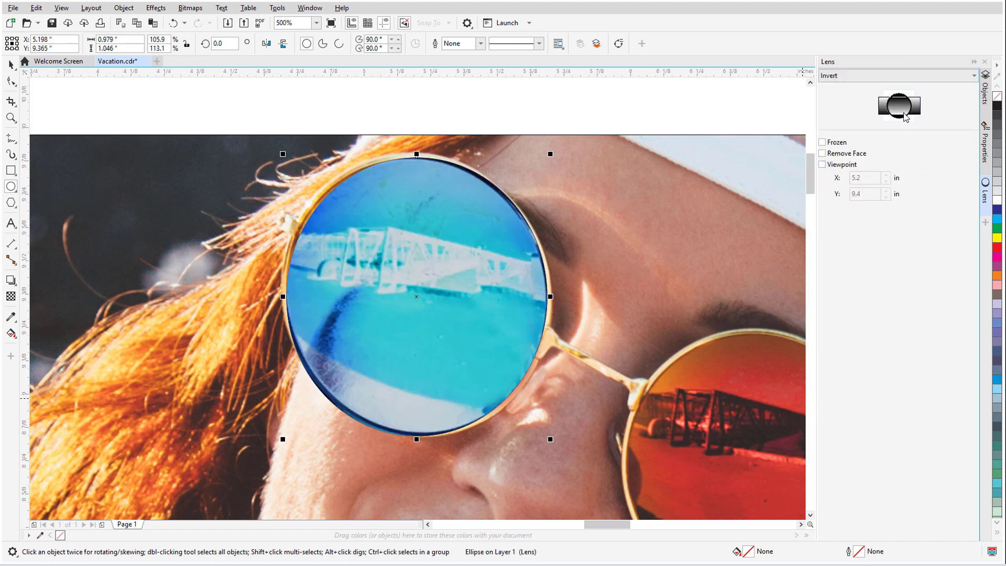
click(904, 78)
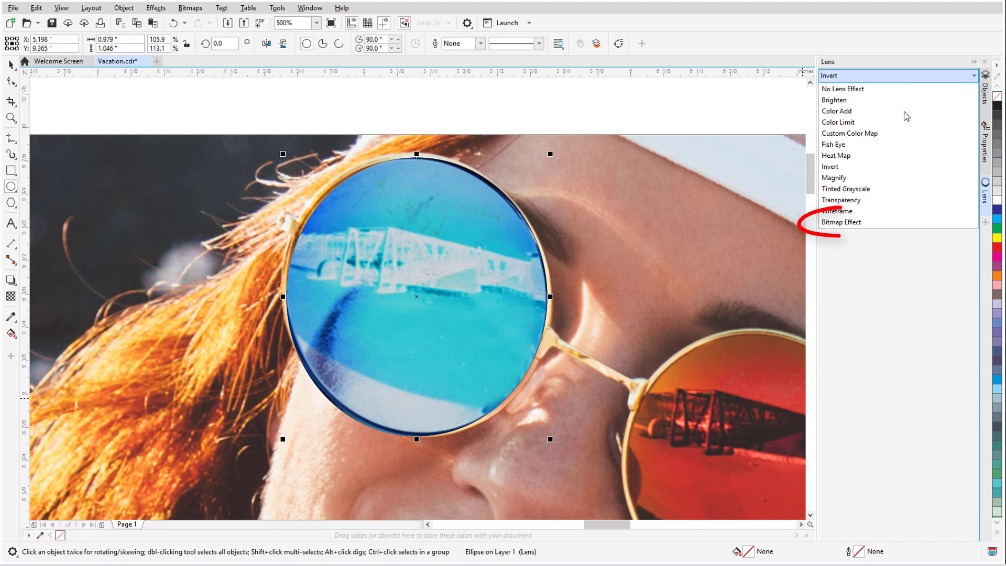
click(894, 221)
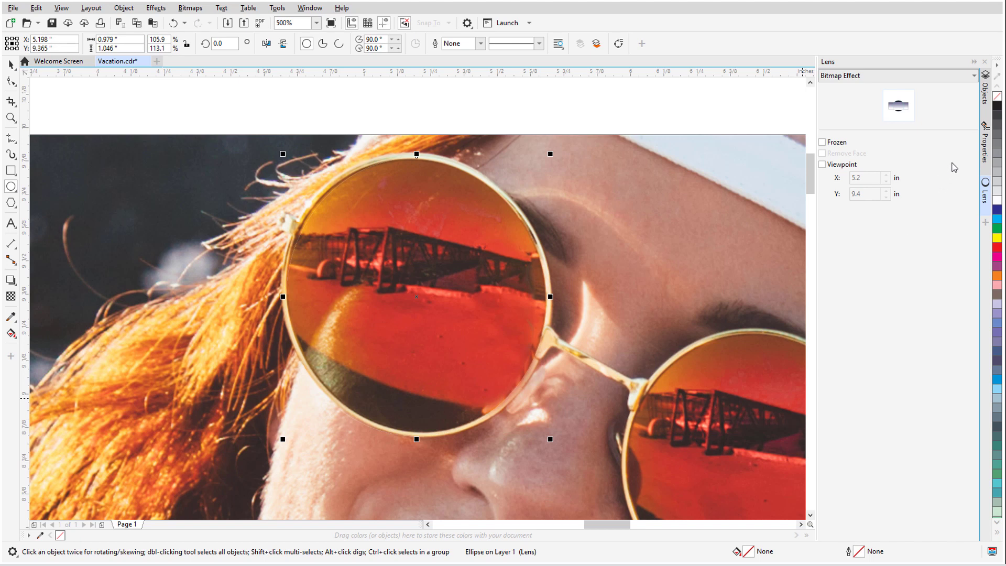
Apply a Sienna Art Style at intensity 87 with High detail to the lens ellipse
click(986, 97)
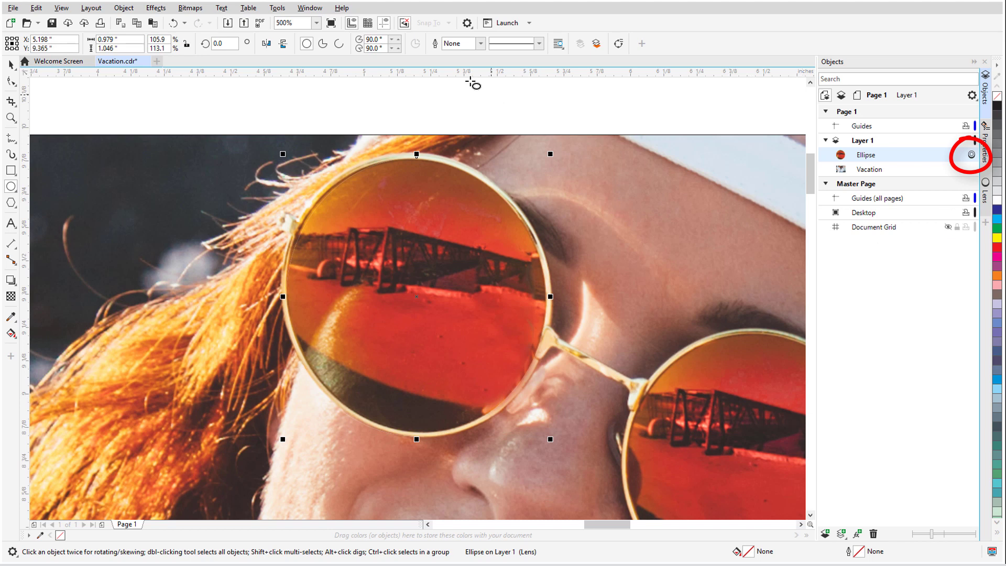
click(157, 9)
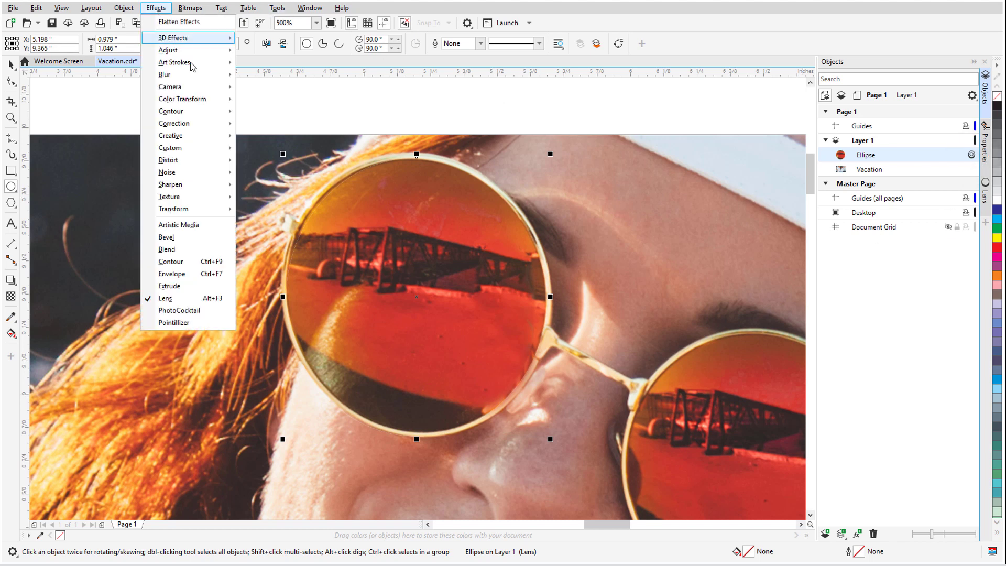
mouse_move(218, 137)
click(291, 140)
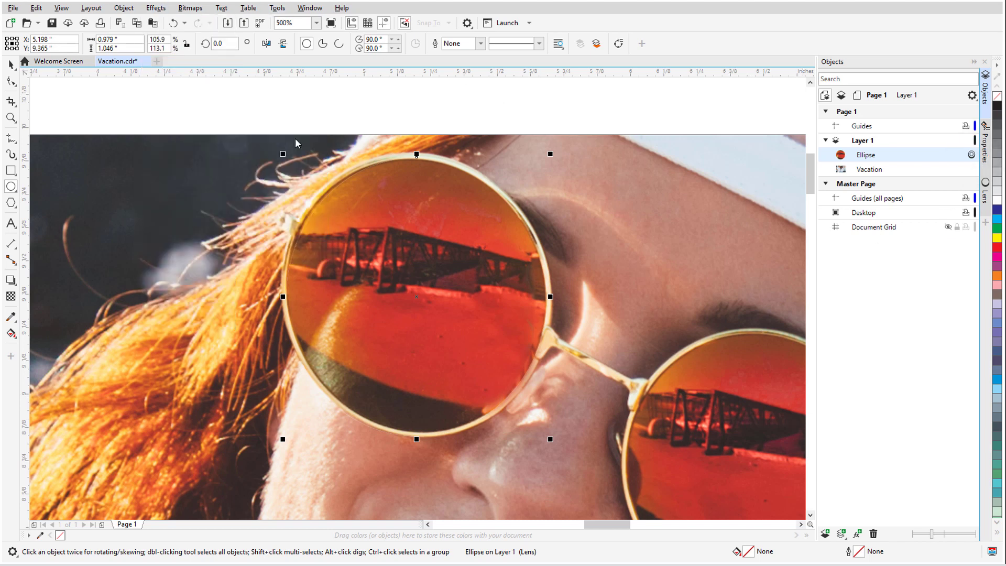
click(511, 247)
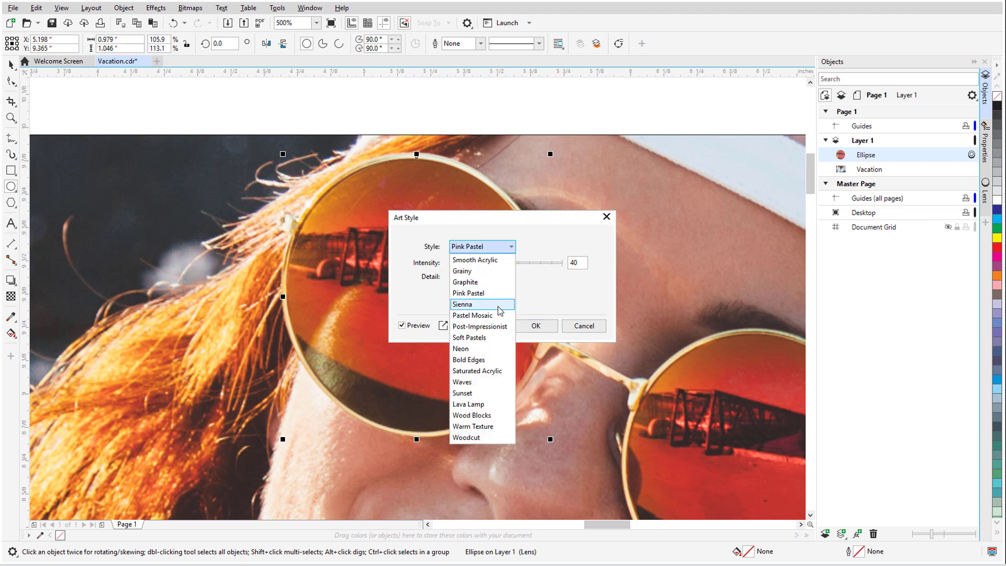
click(469, 304)
drag(498, 219, 647, 198)
click(696, 243)
click(601, 278)
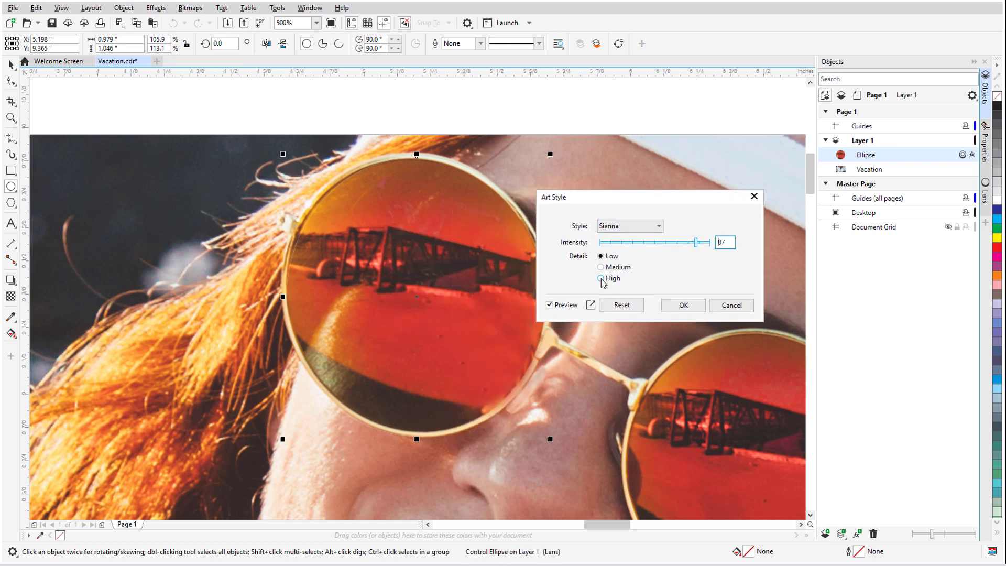
click(683, 305)
Place a copy of the textured lens over the right sunglass lens, about 0.962 × 1.027 in
scroll(573, 343, down, 2)
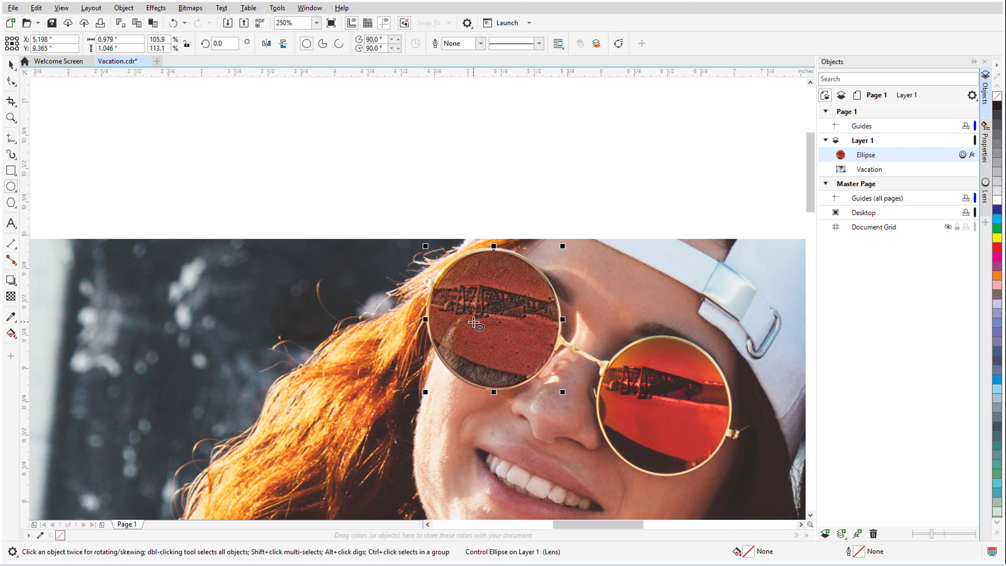
drag(402, 336, 262, 212)
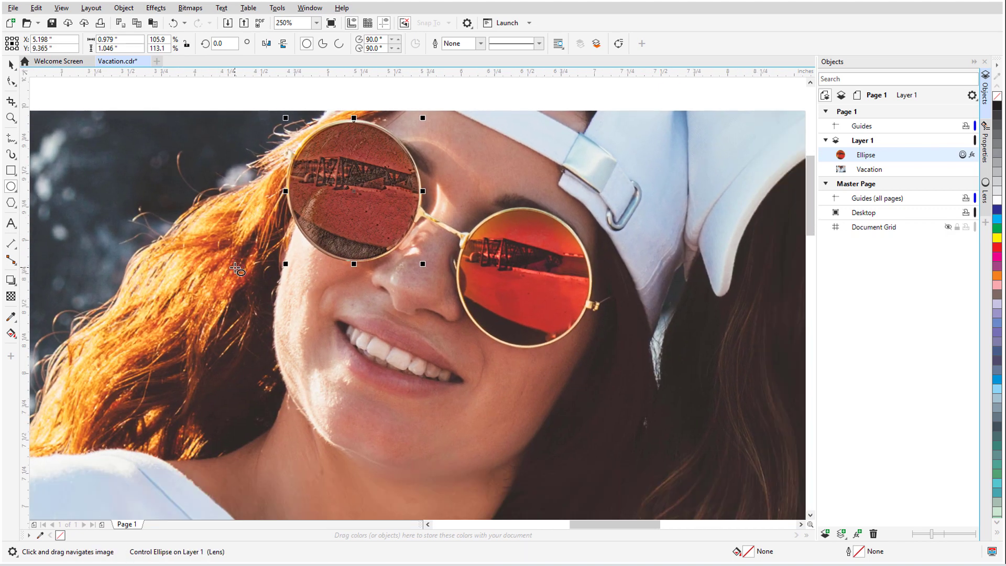
drag(353, 193, 387, 159)
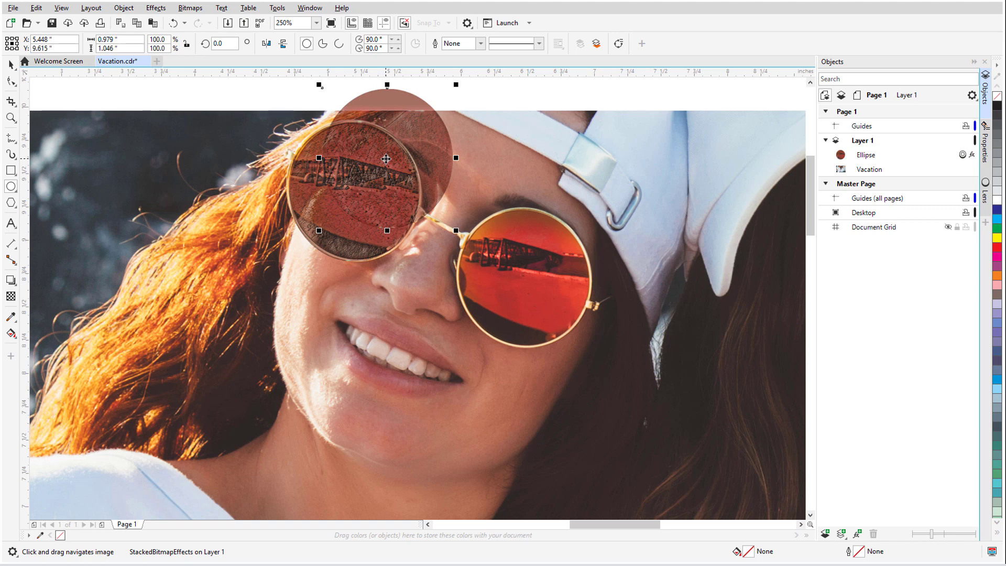
drag(386, 159, 637, 193)
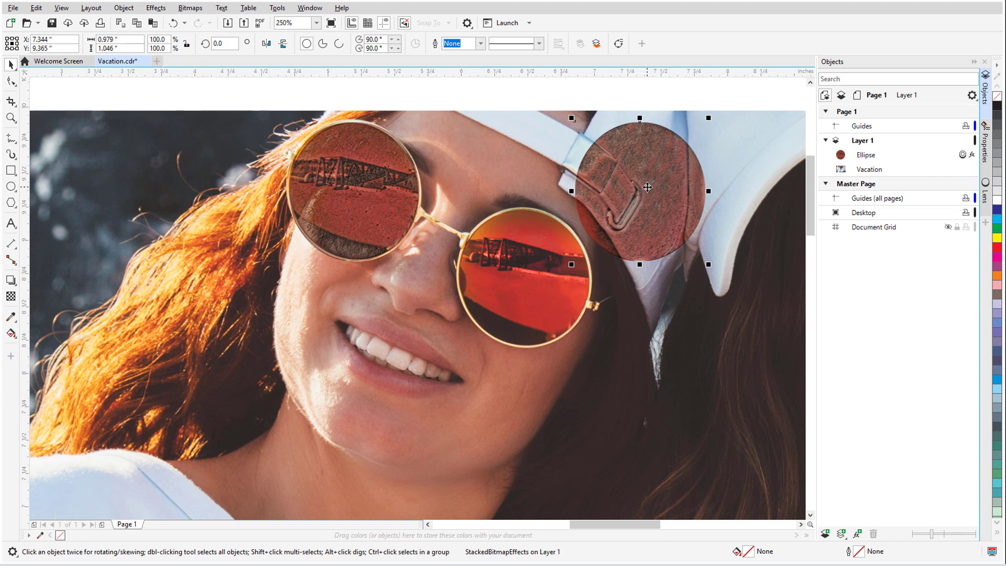
drag(644, 188, 527, 272)
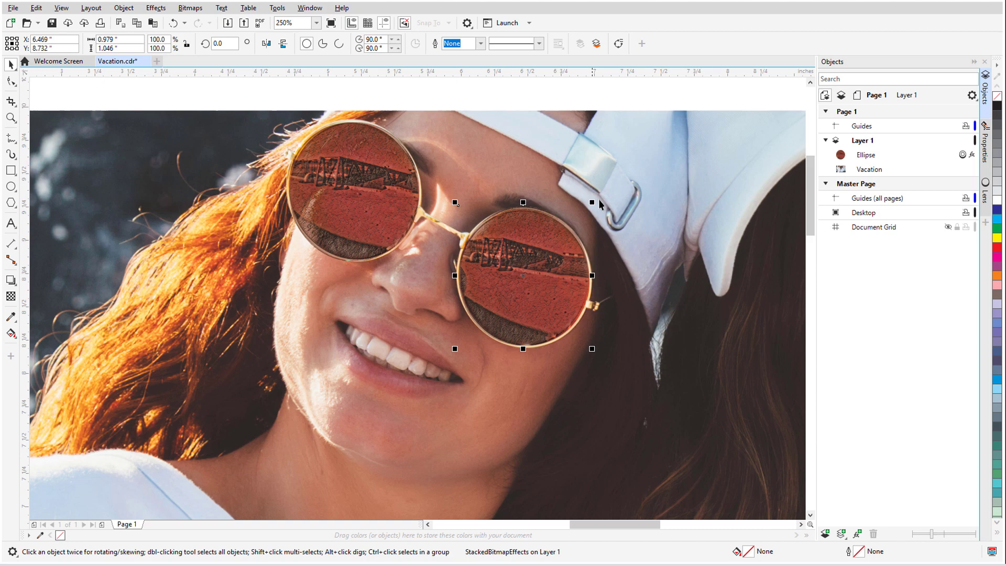
drag(592, 202, 590, 205)
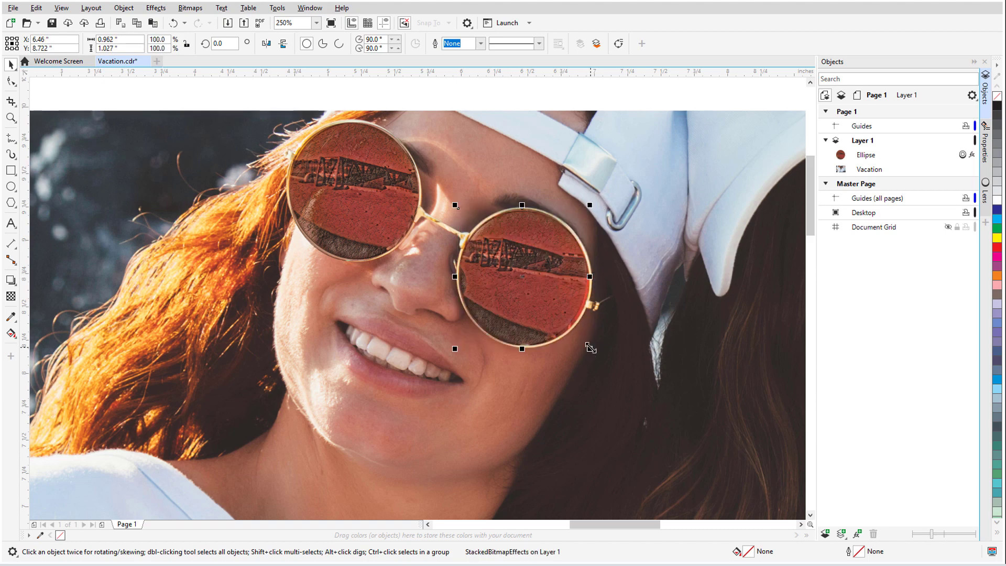
click(573, 382)
Trace a closed Bezier curve around the blue lens, about 0.699 × 1.046 in, with no outline
scroll(435, 357, down, 4)
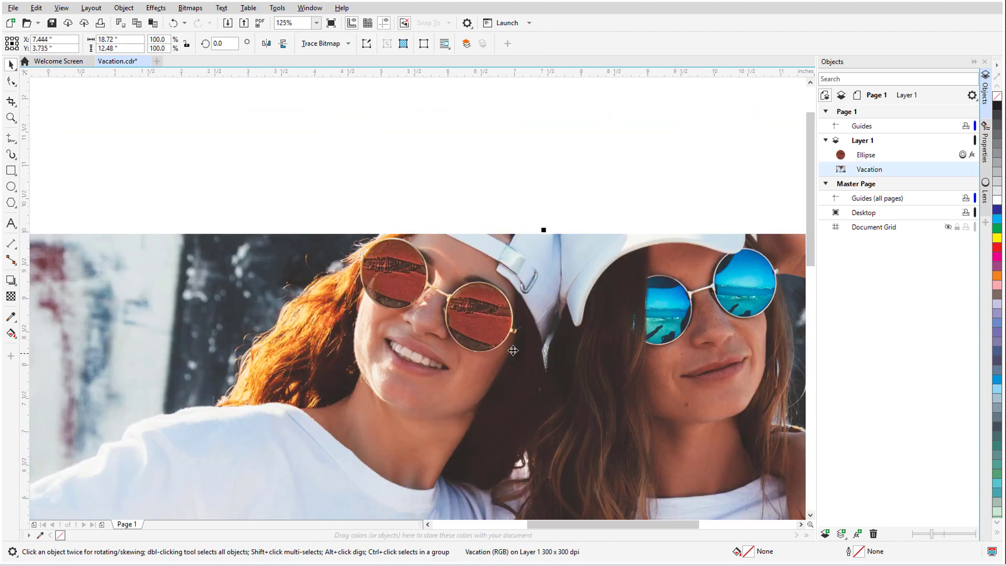
scroll(434, 201, up, 4)
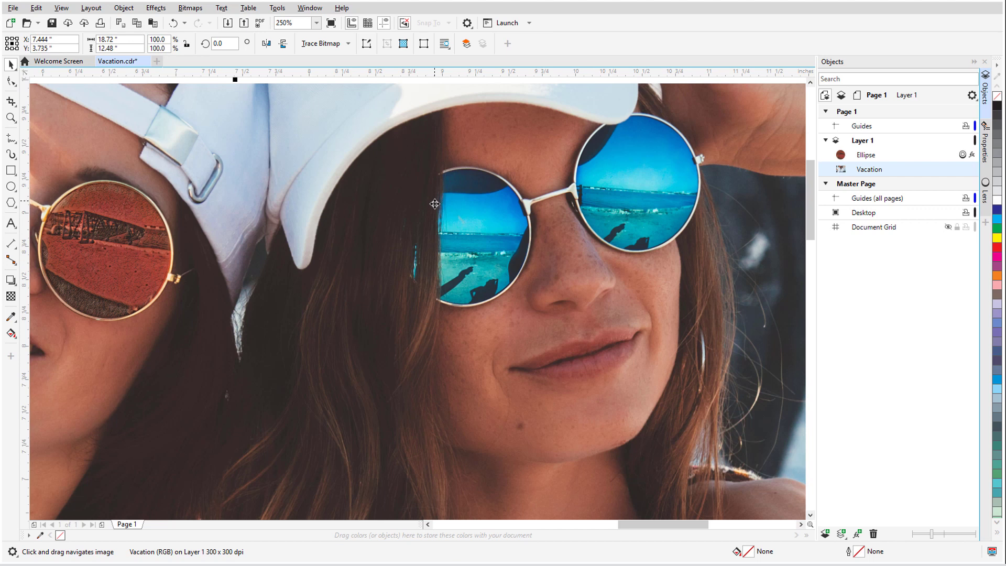
drag(434, 204, 531, 229)
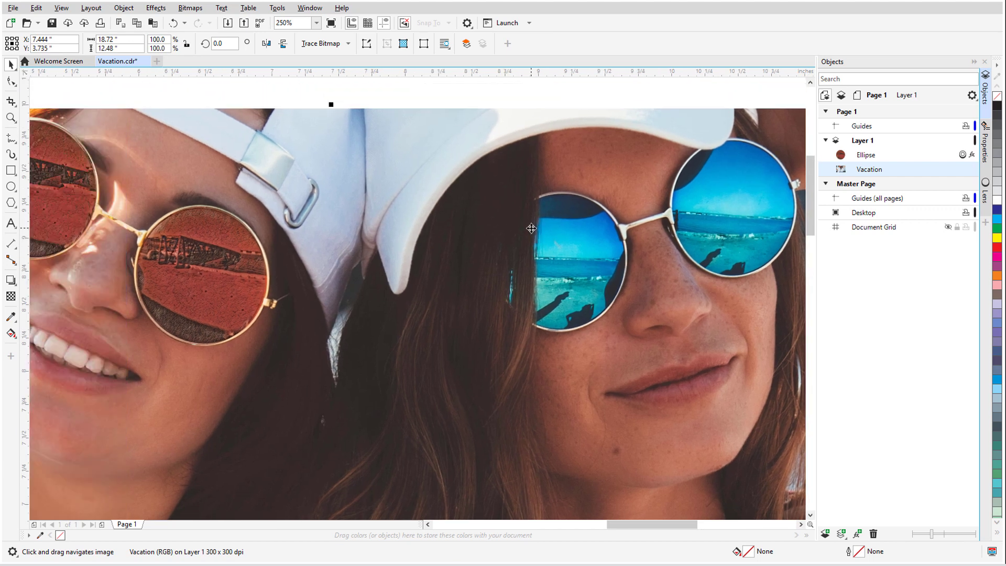
click(11, 139)
click(77, 163)
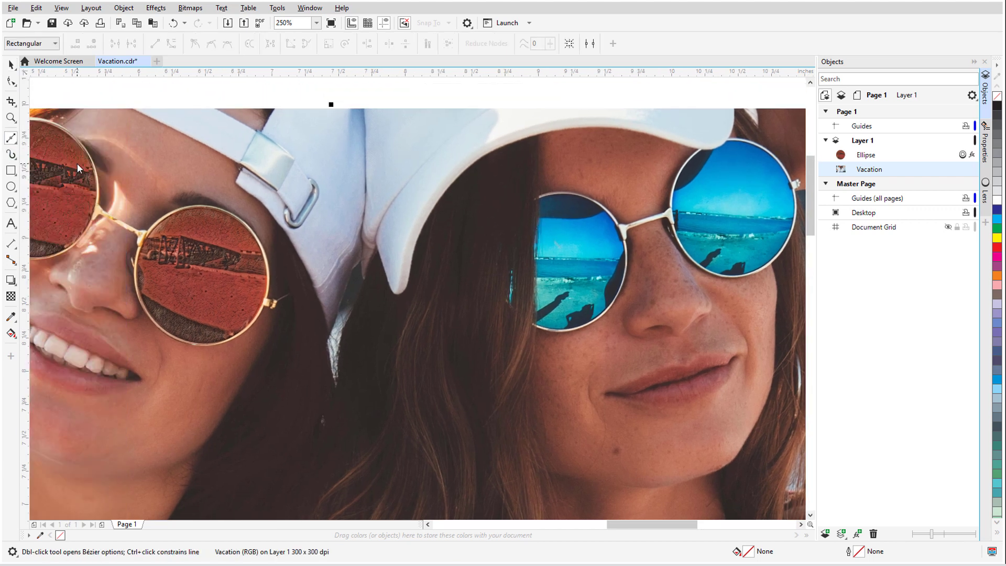
click(538, 197)
click(535, 330)
drag(570, 330, 624, 283)
drag(625, 242, 621, 220)
click(578, 197)
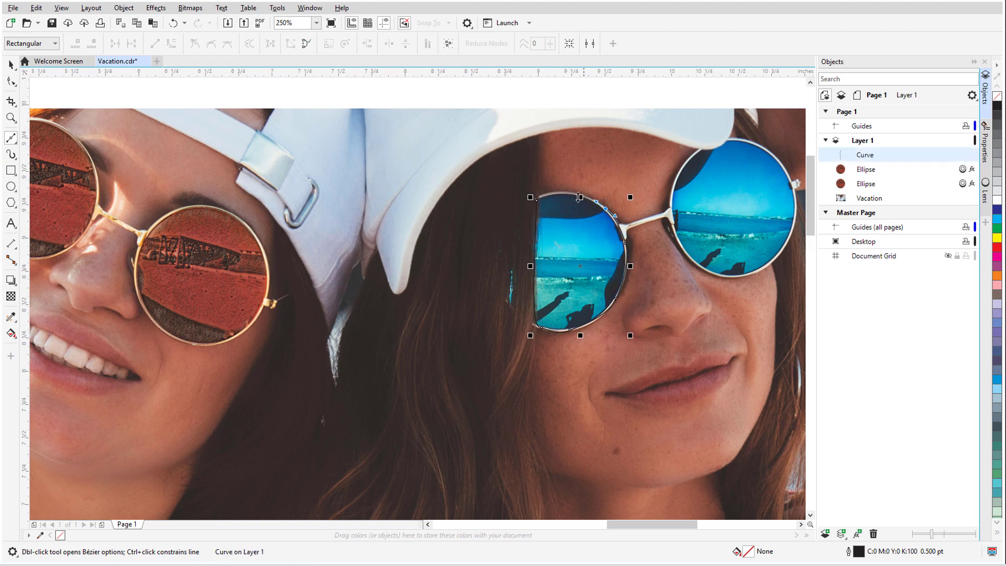
click(11, 64)
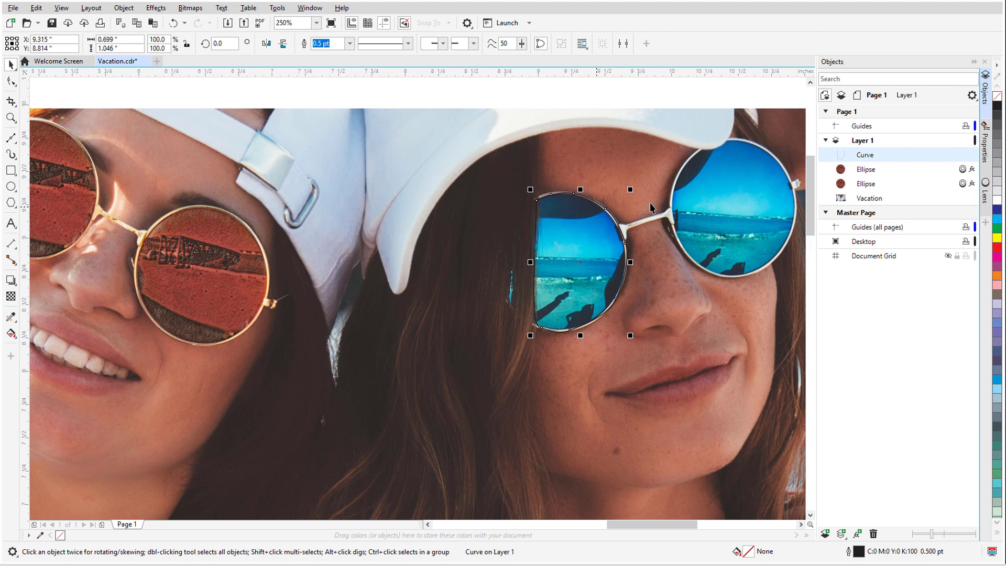
right_click(997, 96)
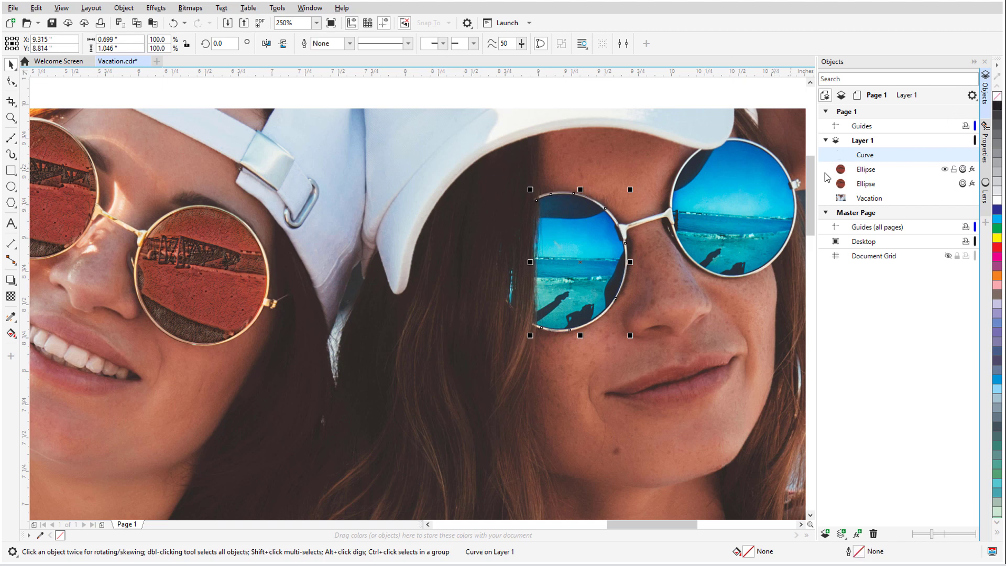
Copy the red lens's Lens and Bitmap effects onto the blue-lens curve with the Attributes Eyedropper
click(14, 319)
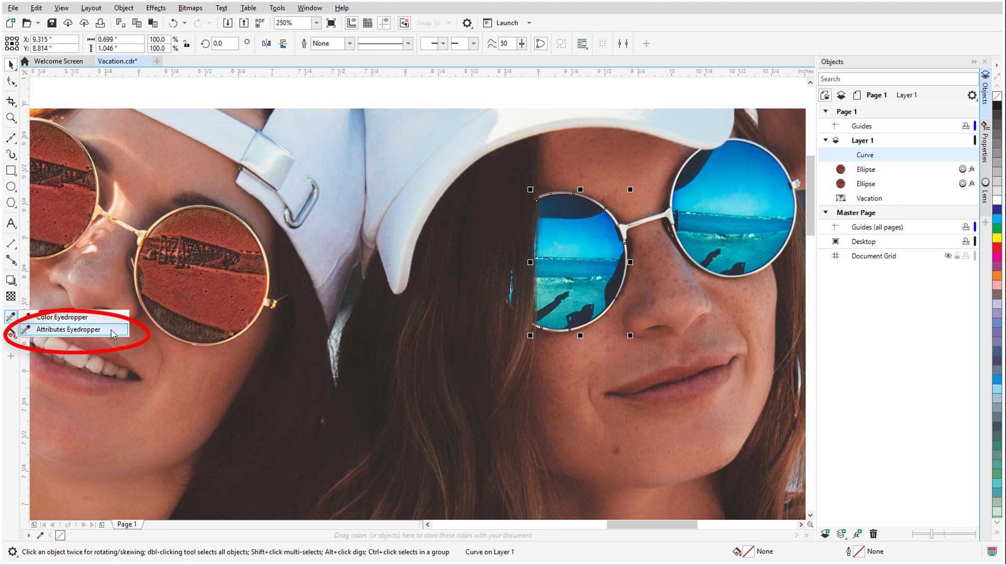
click(68, 329)
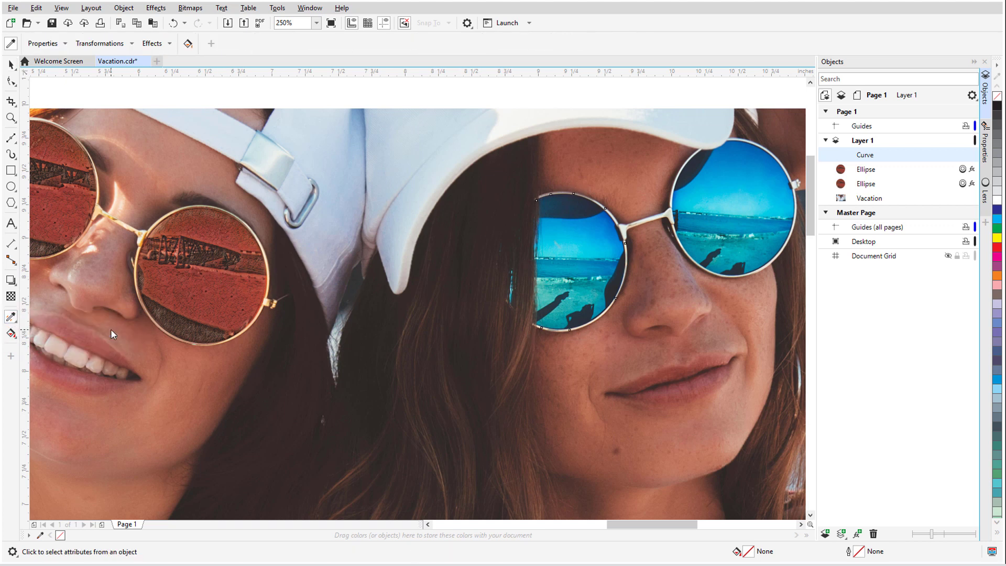
click(169, 45)
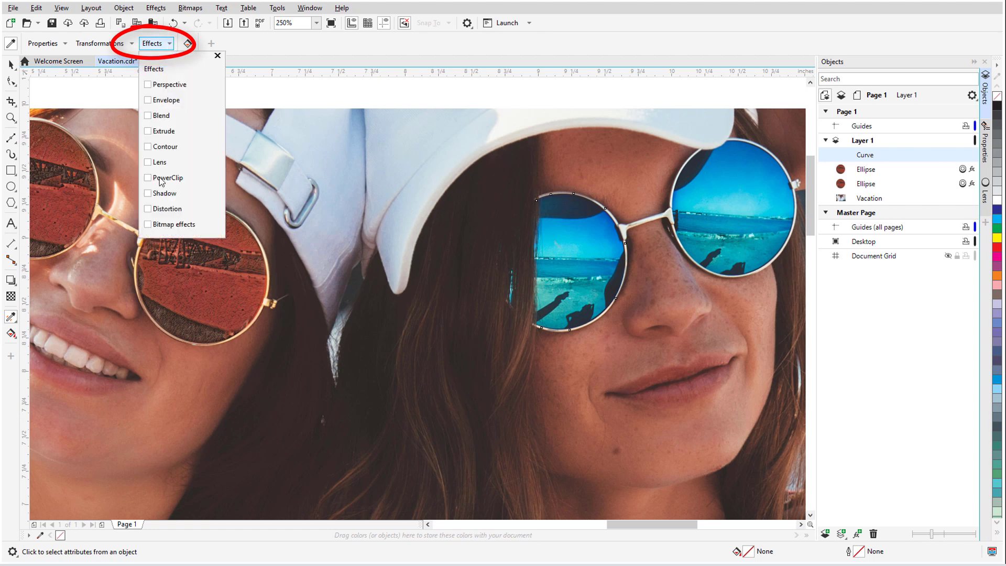
click(147, 162)
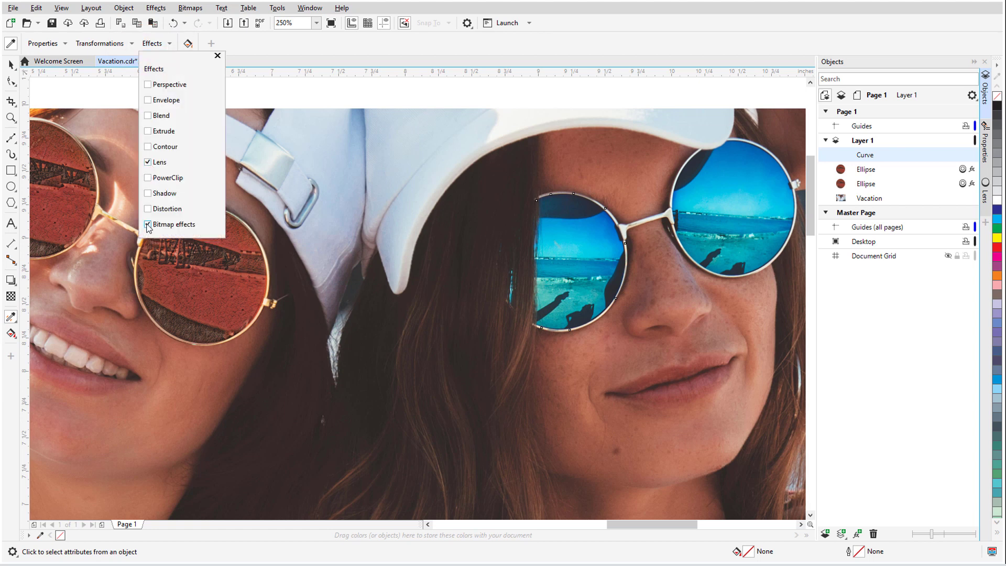
click(218, 56)
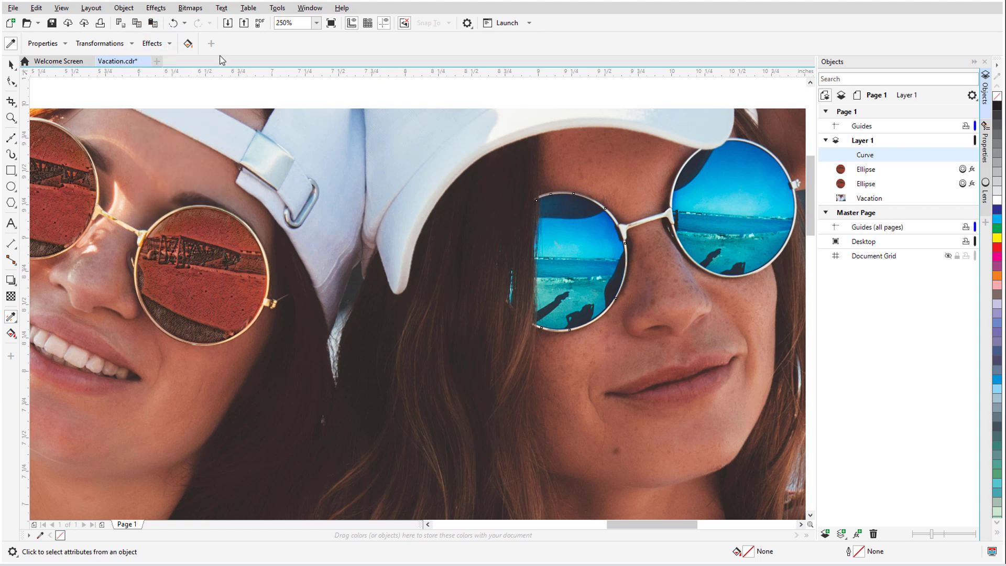
click(212, 240)
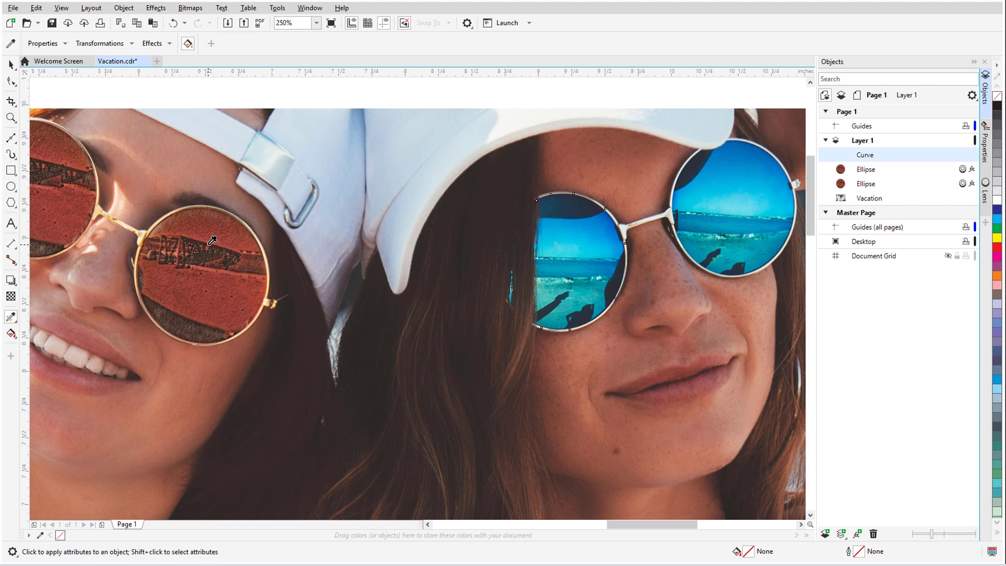
click(576, 238)
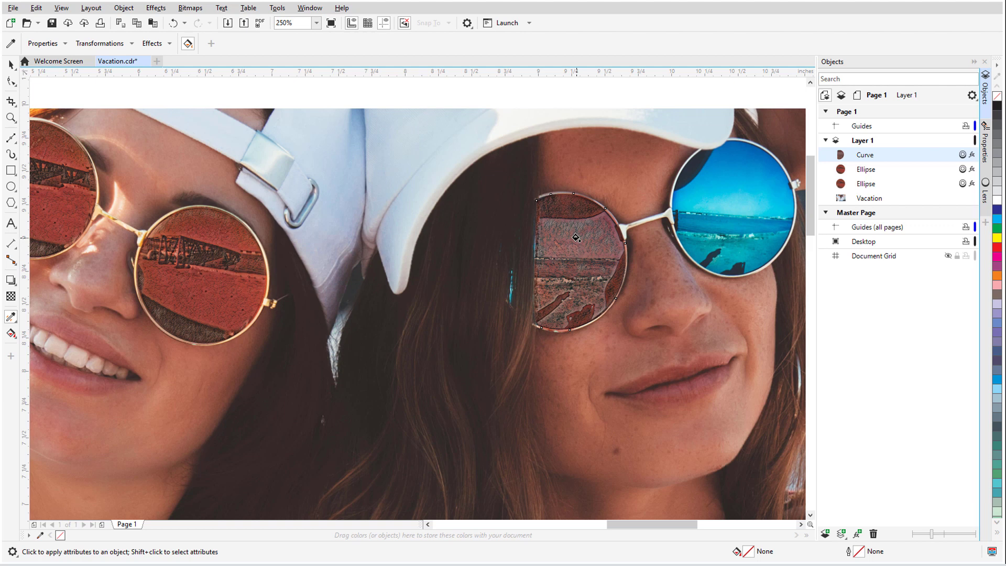
Change the lens curve's Art Style bitmap effect to Pink Pastel with Medium detail
click(985, 149)
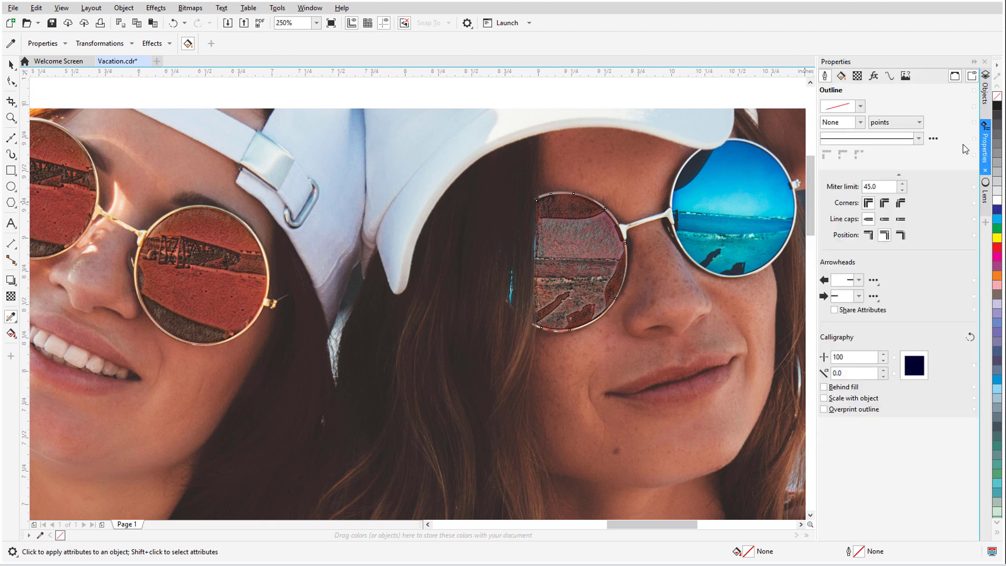
click(872, 76)
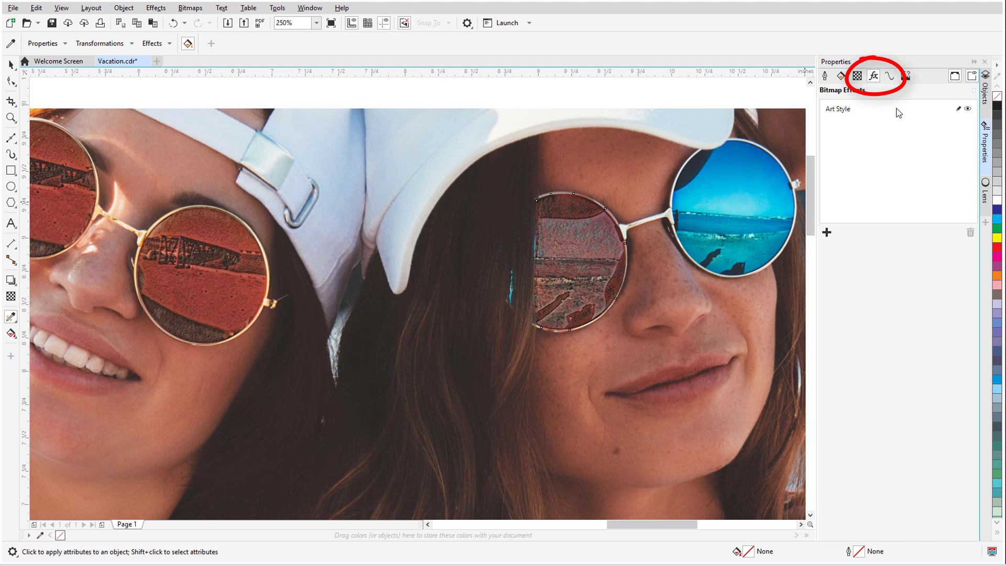
double_click(845, 113)
drag(561, 219, 442, 211)
click(392, 239)
click(385, 284)
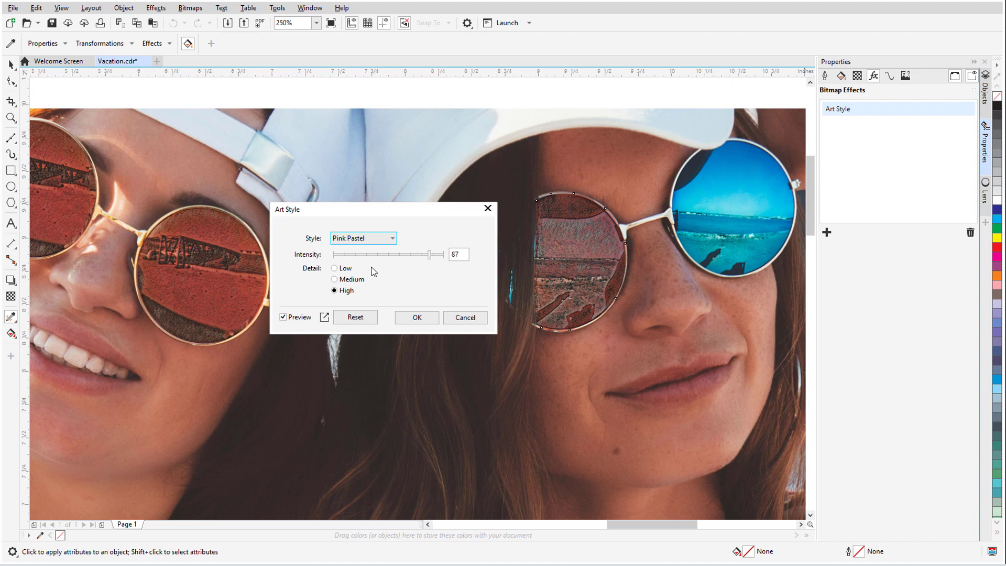
click(336, 280)
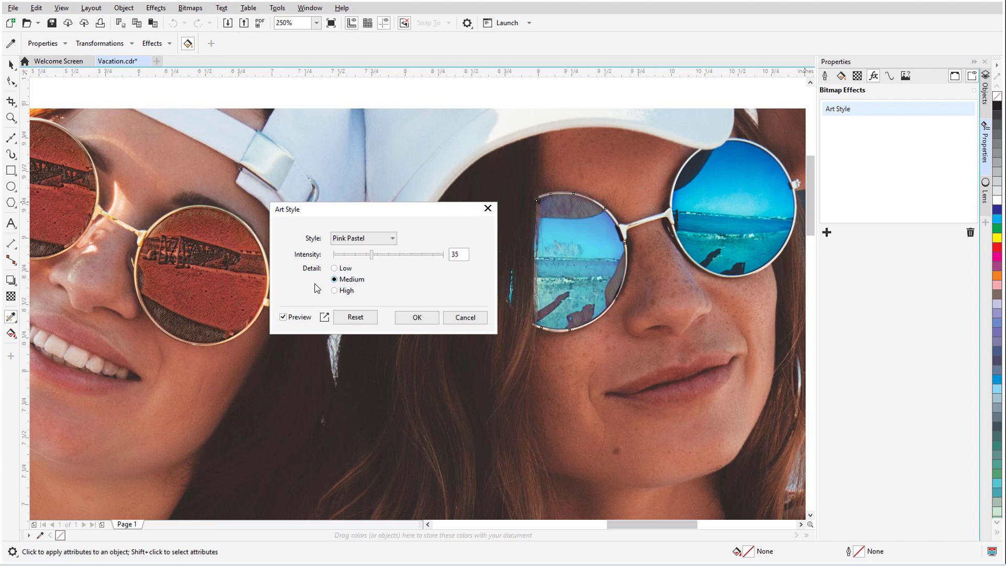
click(404, 319)
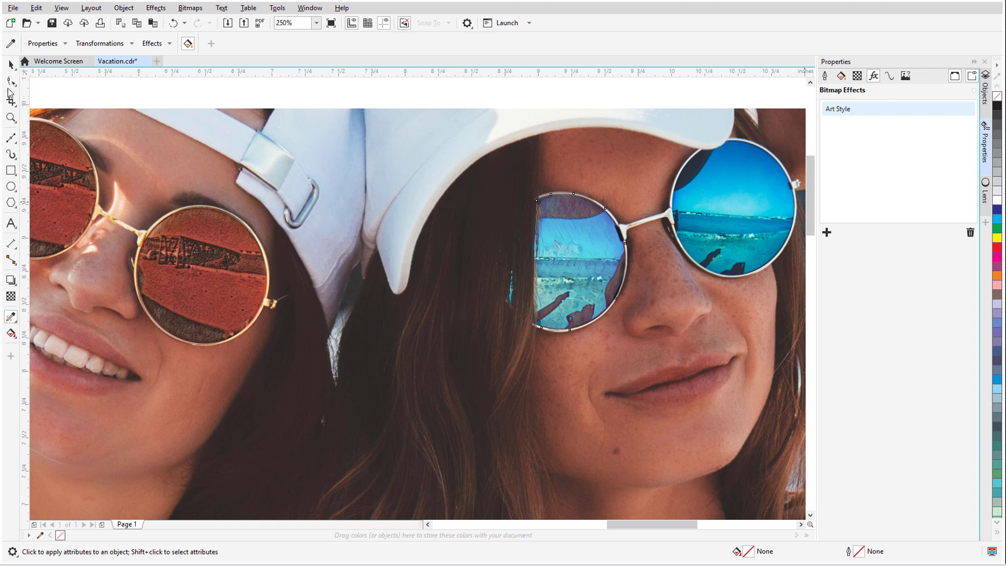
Move the round effect object onto the right woman's outer lens and narrow it to fit
click(13, 66)
click(209, 262)
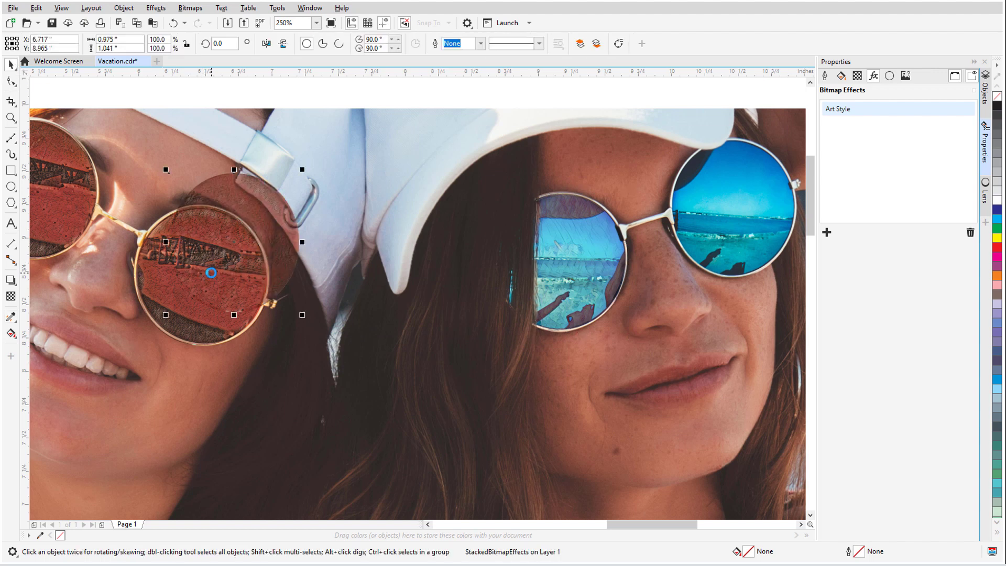
drag(233, 244, 737, 207)
drag(803, 207, 800, 207)
scroll(354, 262, right, 3)
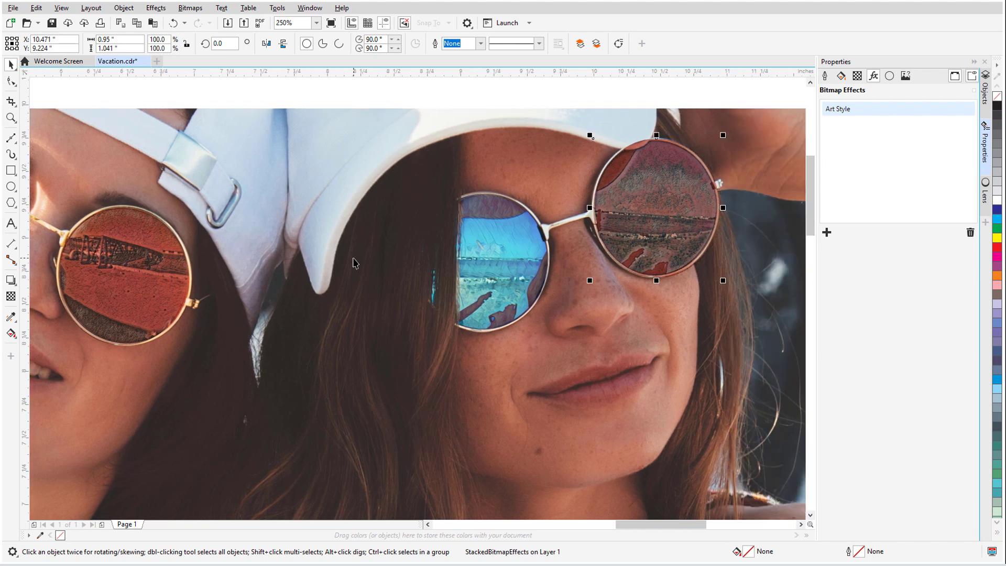
Copy the blue Pink Pastel lens attributes onto the right woman's outer lens with the Attributes Eyedropper
click(11, 316)
click(493, 262)
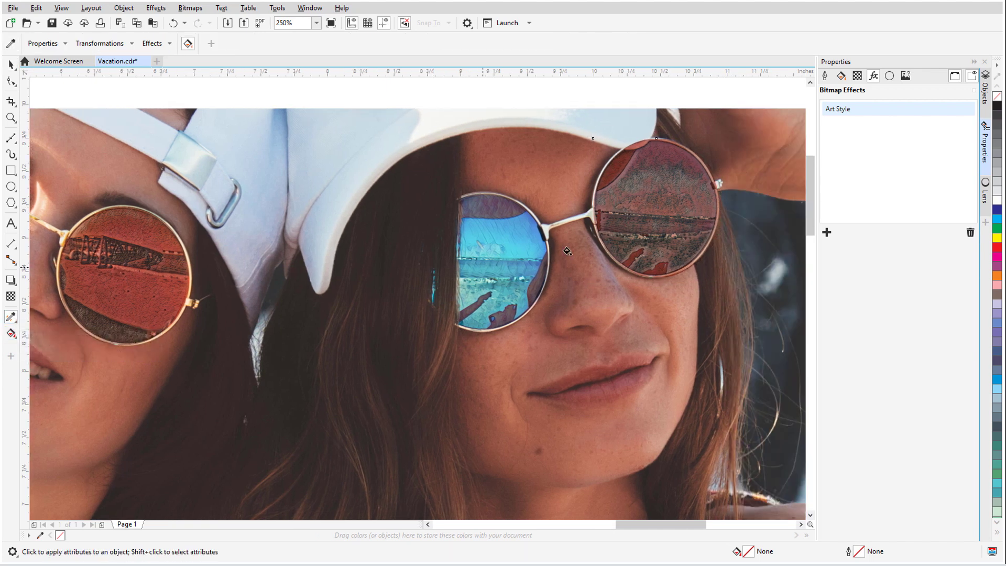
click(659, 207)
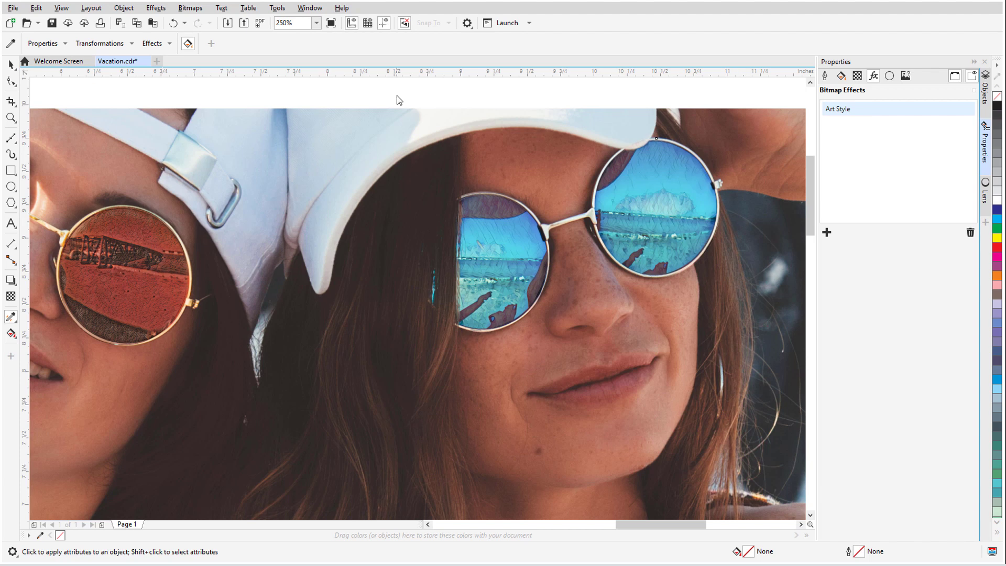
click(316, 22)
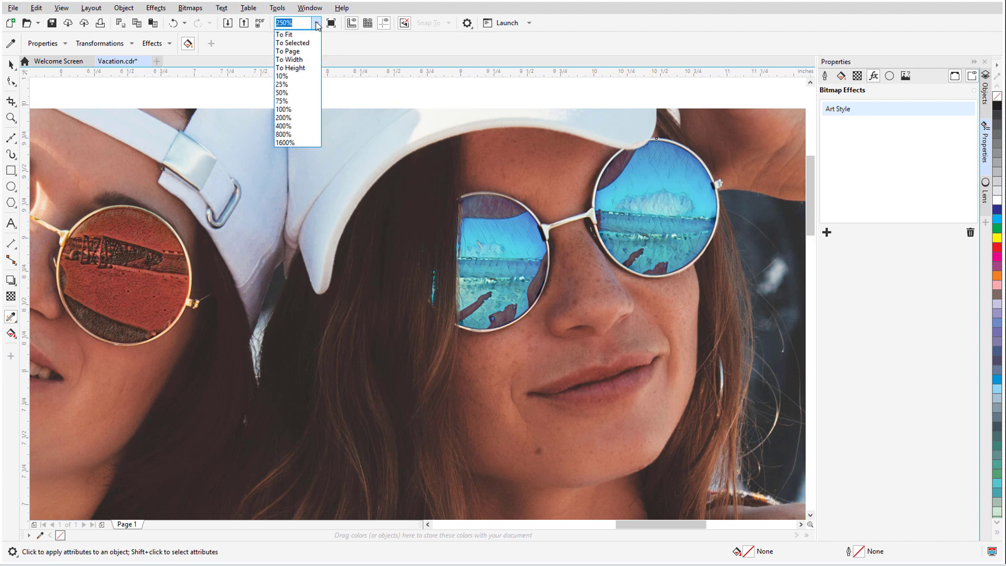
Trace the left woman's white T-shirt with a Freehand curve, then remove its outline
click(303, 34)
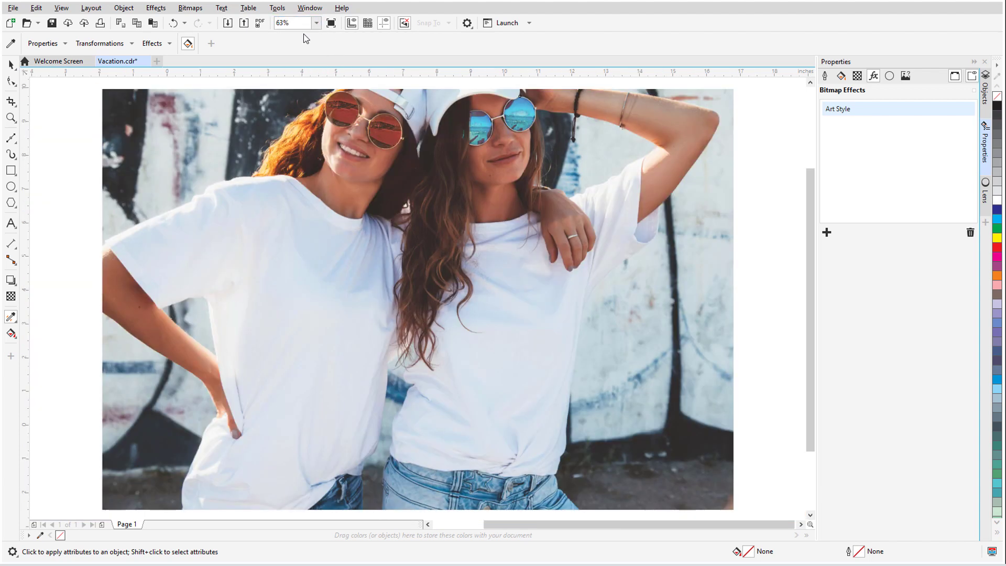
click(14, 144)
click(50, 139)
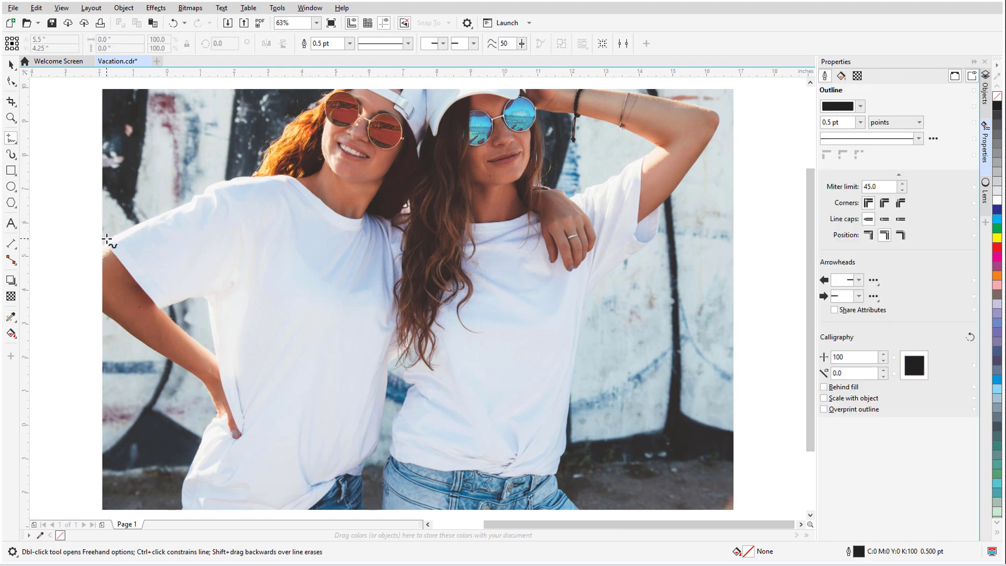
mouse_move(107, 239)
mouse_down()
mouse_move(209, 189)
mouse_move(295, 176)
mouse_move(392, 222)
mouse_move(400, 338)
mouse_move(376, 452)
mouse_move(323, 495)
mouse_move(189, 511)
mouse_move(224, 378)
mouse_move(107, 239)
mouse_up()
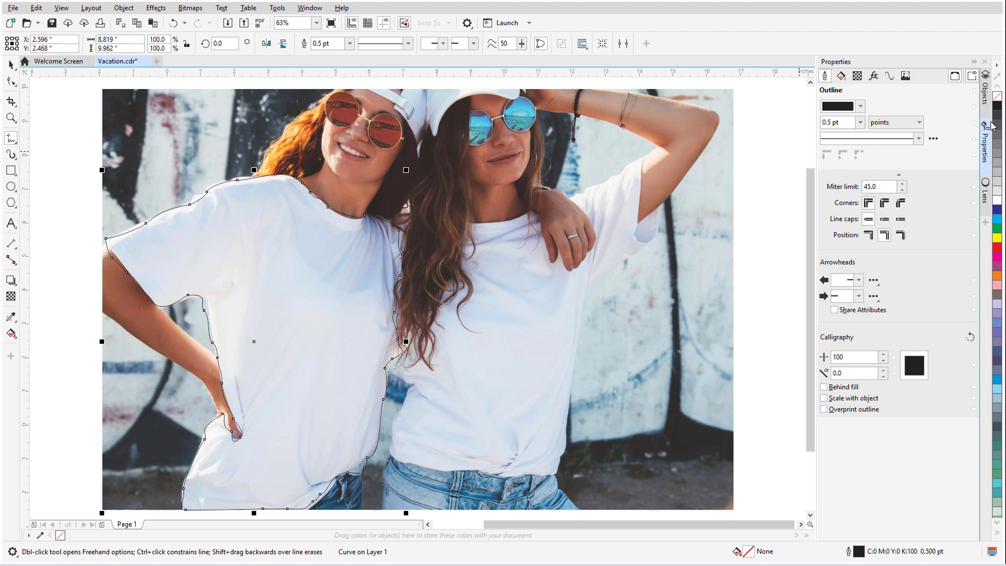
right_click(998, 99)
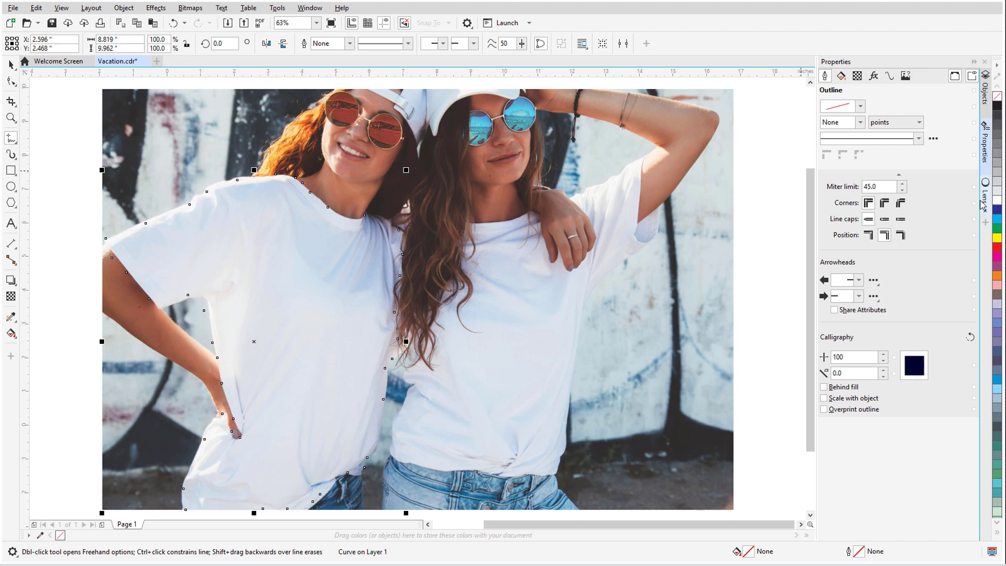
click(985, 190)
Make the shirt curve a Bitmap Effect lens and show its bitmap effects
click(859, 81)
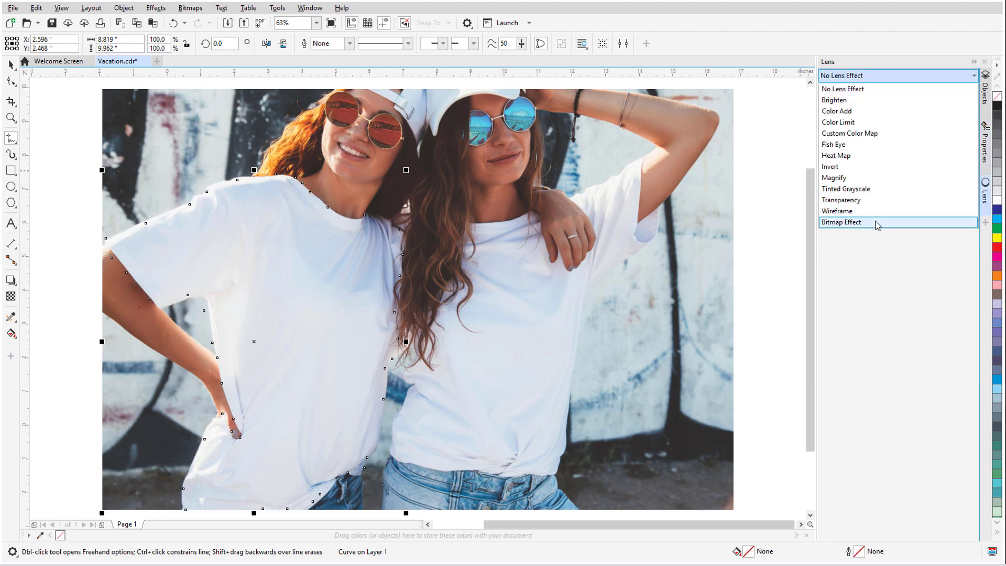
click(875, 222)
click(987, 153)
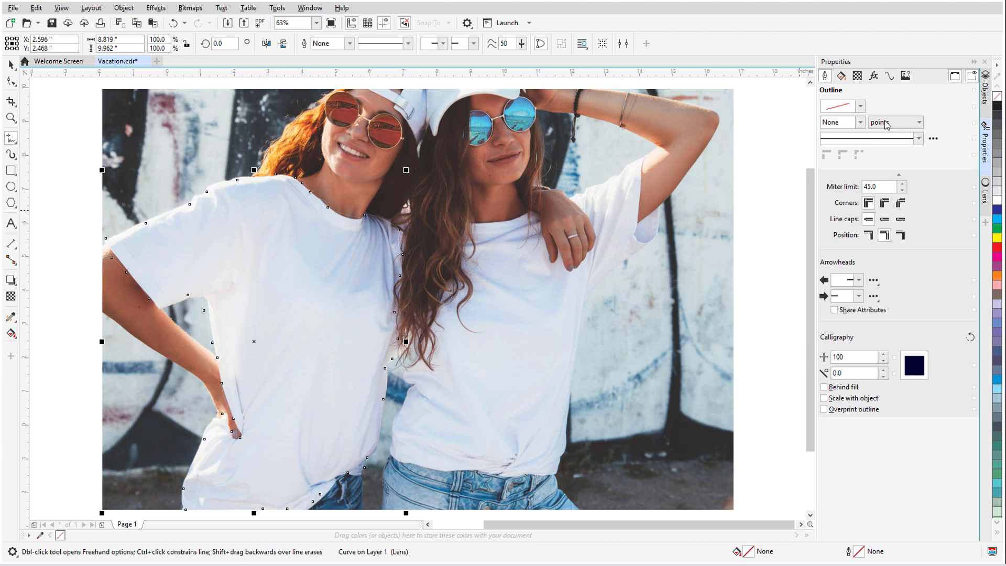
click(873, 76)
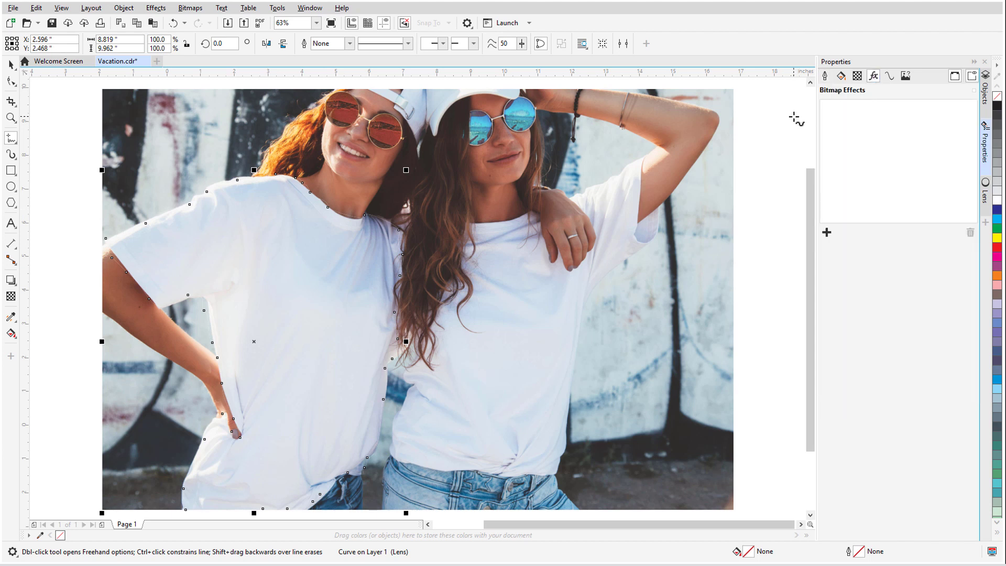
Add a Fabric effect to the shirt lens, adjusting its pattern completeness
click(826, 233)
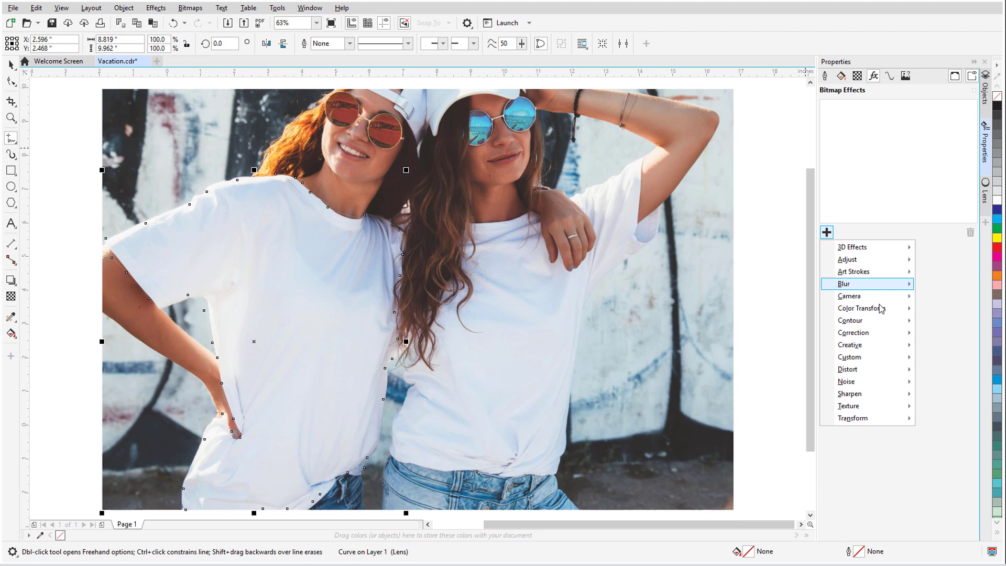
mouse_move(882, 344)
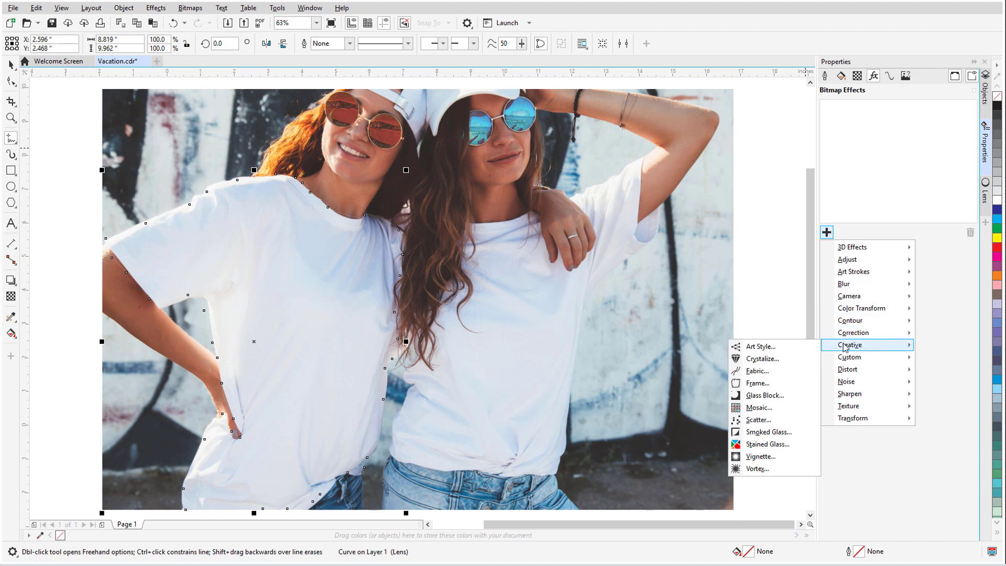
click(802, 371)
drag(561, 215, 572, 213)
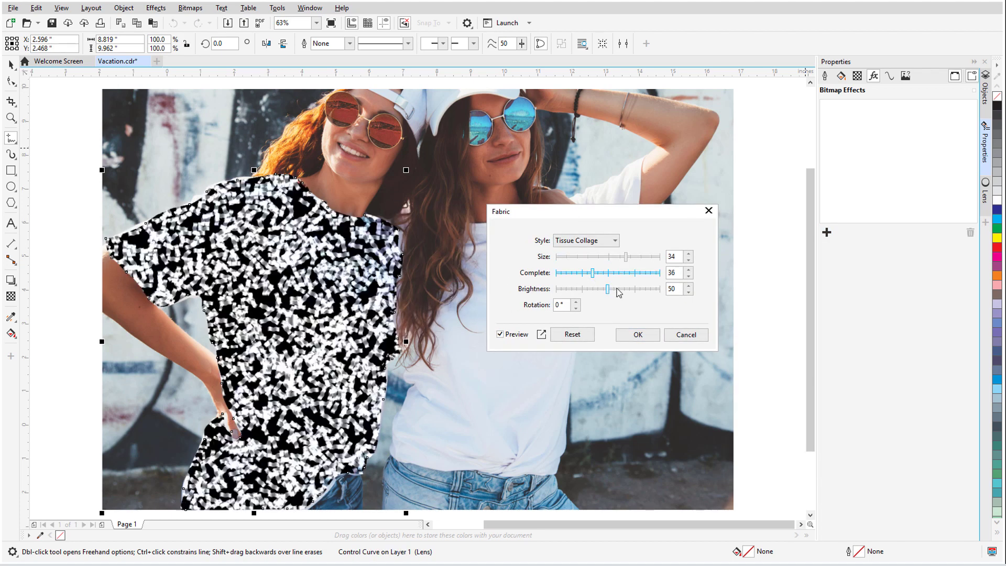
click(619, 273)
click(637, 334)
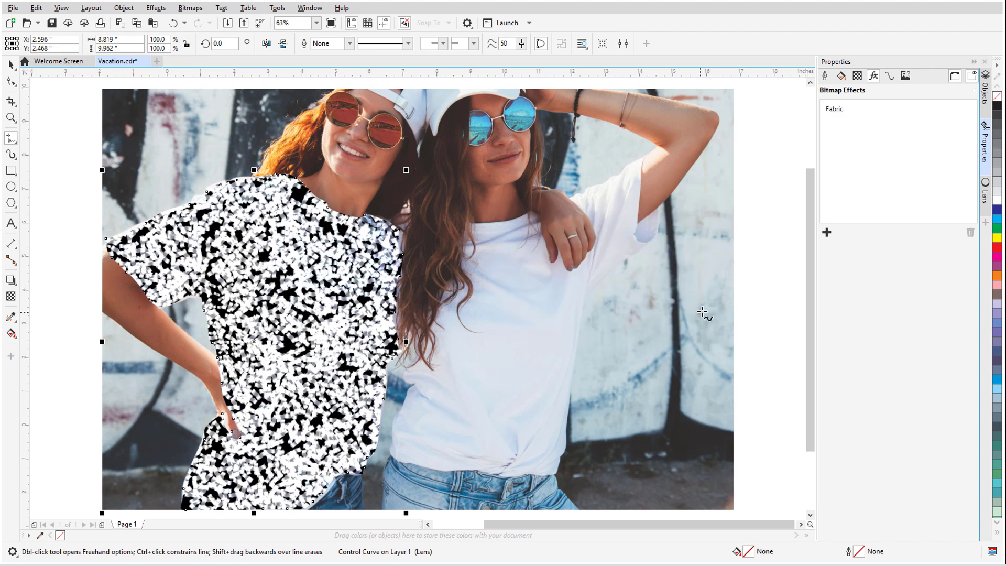
Add a Water Marker effect with colour variation 31 on top of Fabric
click(827, 232)
mouse_move(859, 272)
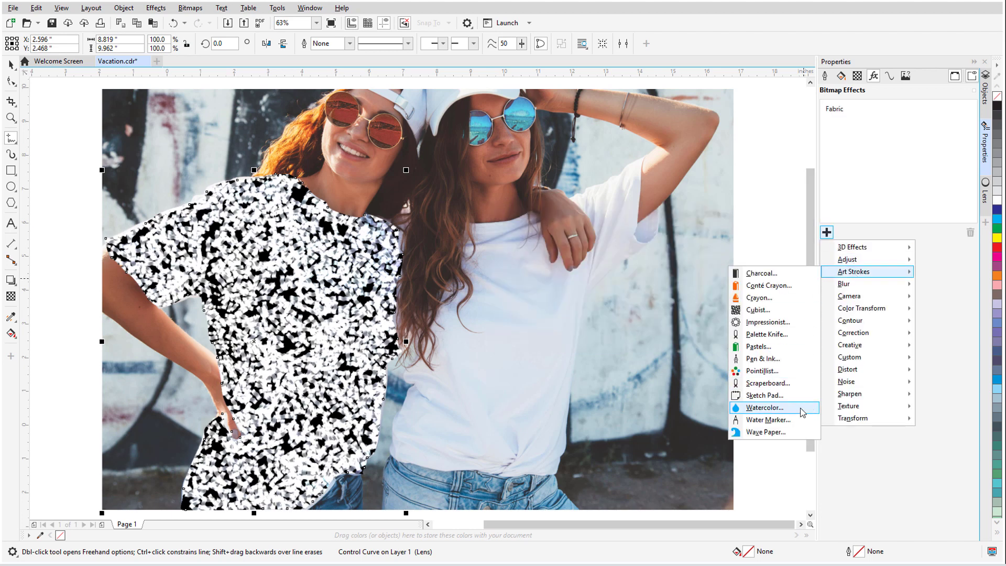
click(768, 419)
drag(552, 298, 573, 302)
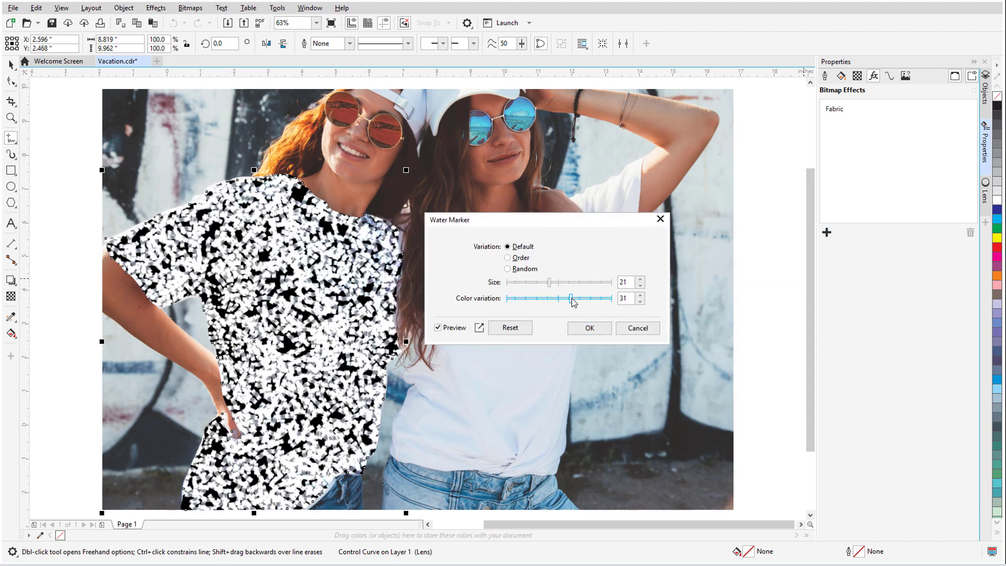
click(588, 327)
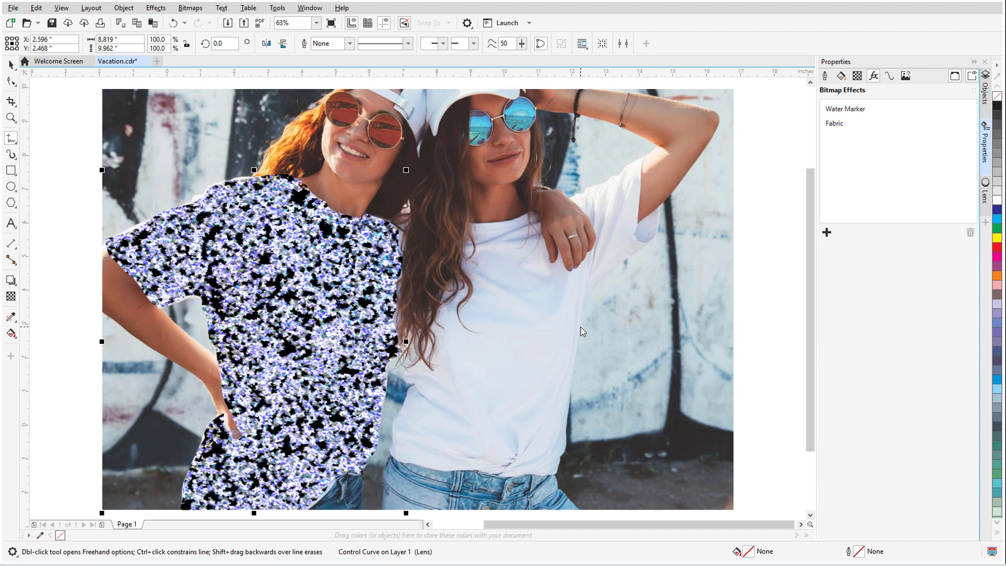
Pull the shoulder node left, then add a top-edge node and drag it toward the neckline
click(11, 81)
scroll(169, 157, up, 2)
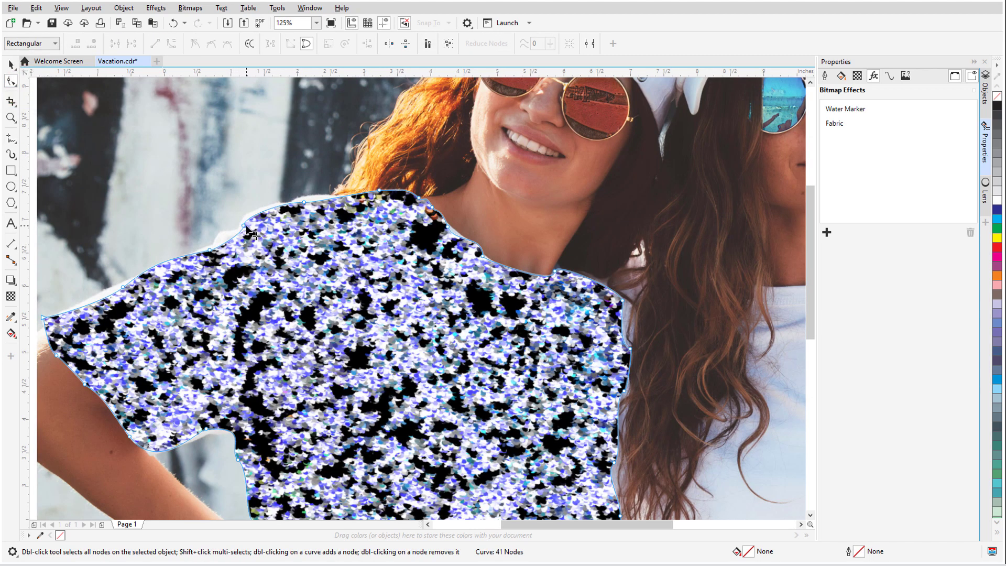
drag(124, 291, 104, 295)
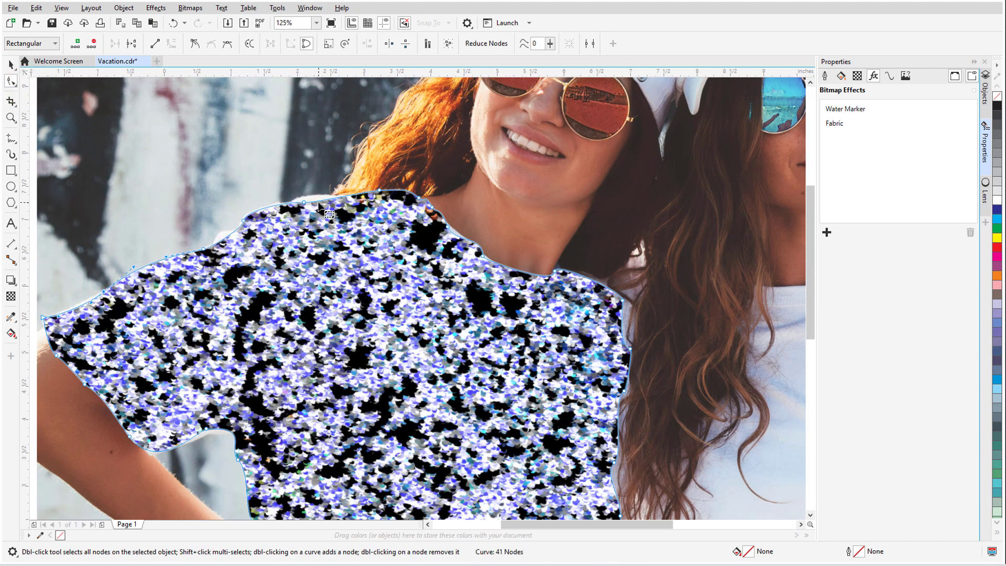
double_click(318, 202)
drag(318, 201, 284, 205)
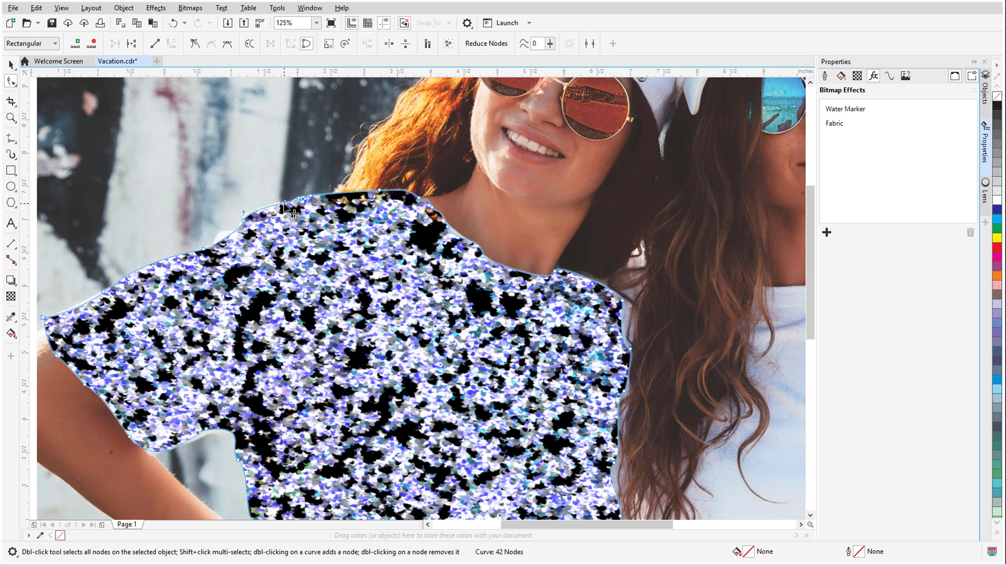
Fit the page in view and add a Blur > Feather effect in Gaussian mode with width 67
click(317, 23)
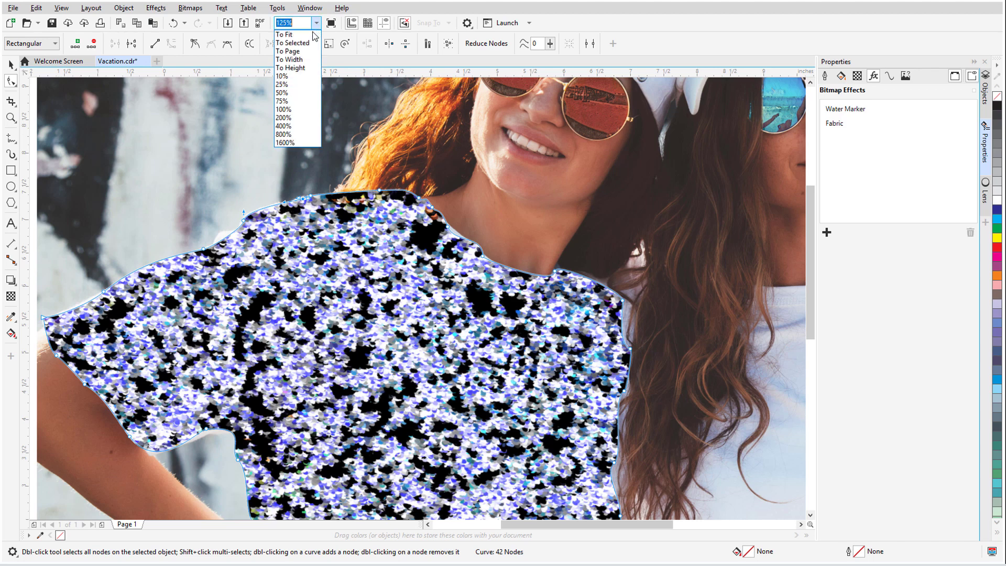
click(313, 39)
click(827, 232)
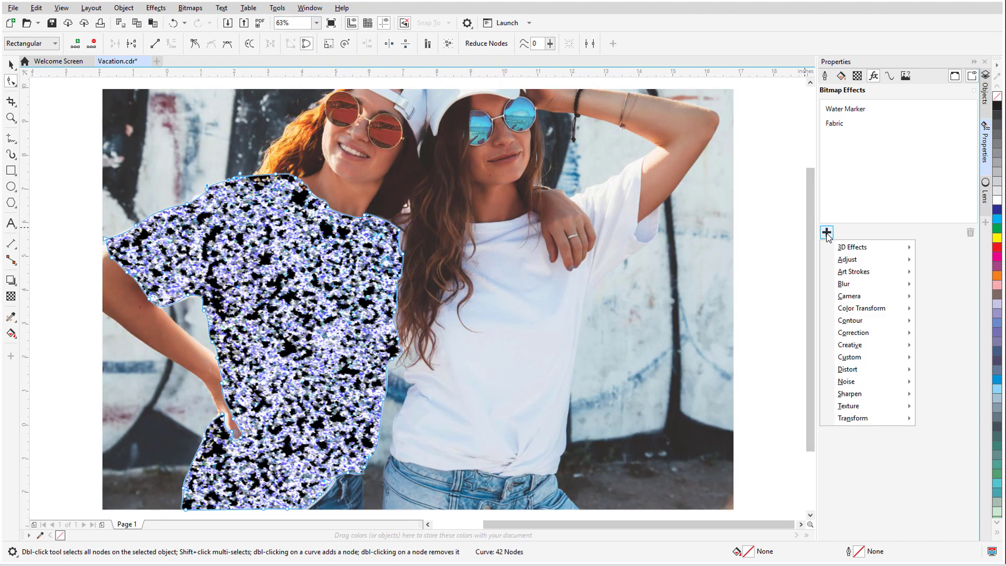
mouse_move(864, 283)
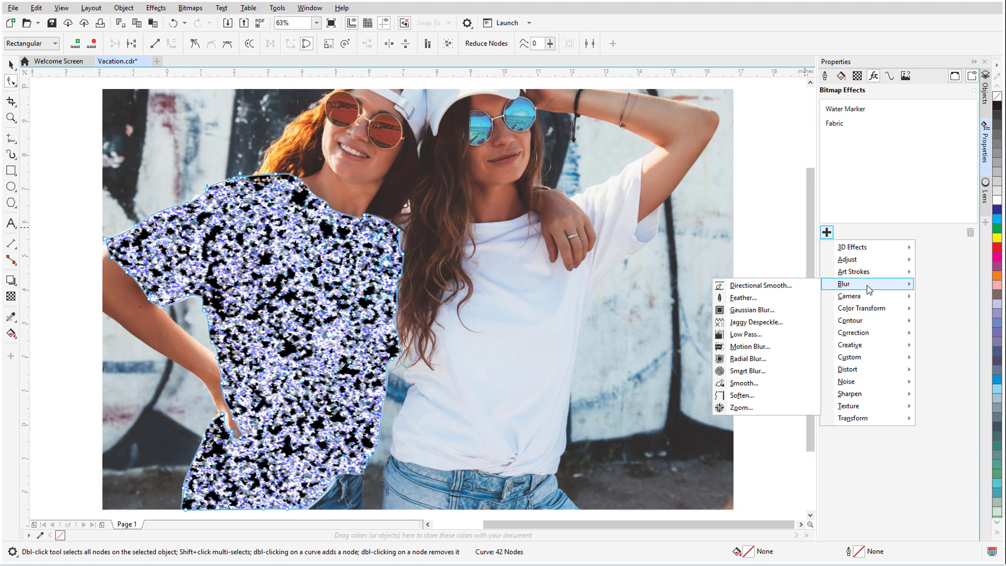
click(806, 299)
click(530, 271)
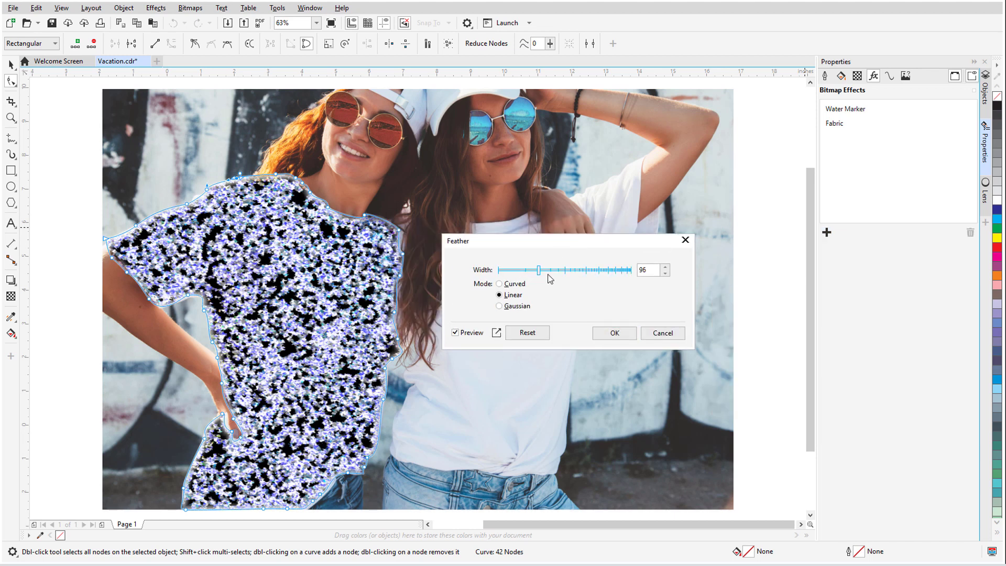
click(548, 272)
click(499, 306)
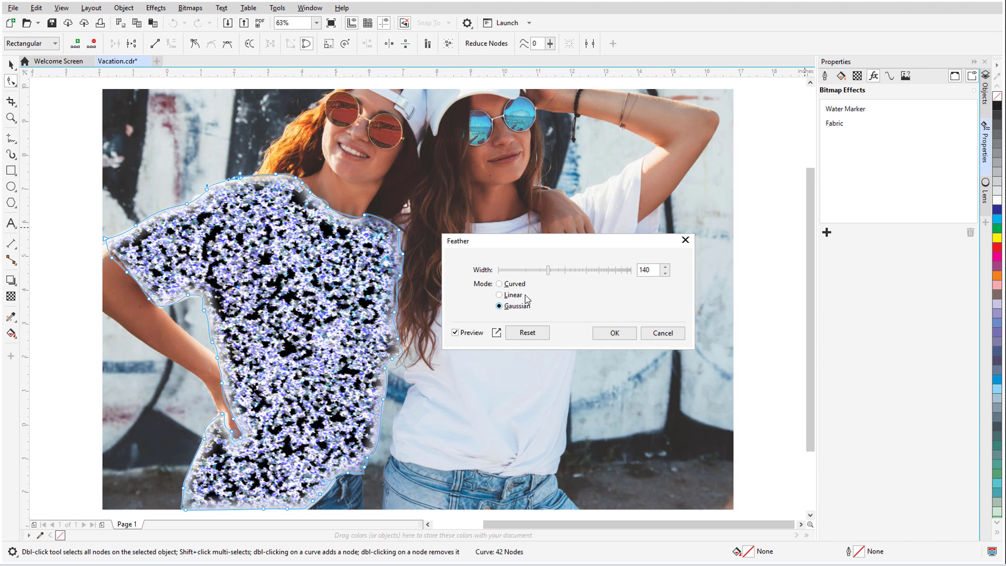
click(537, 271)
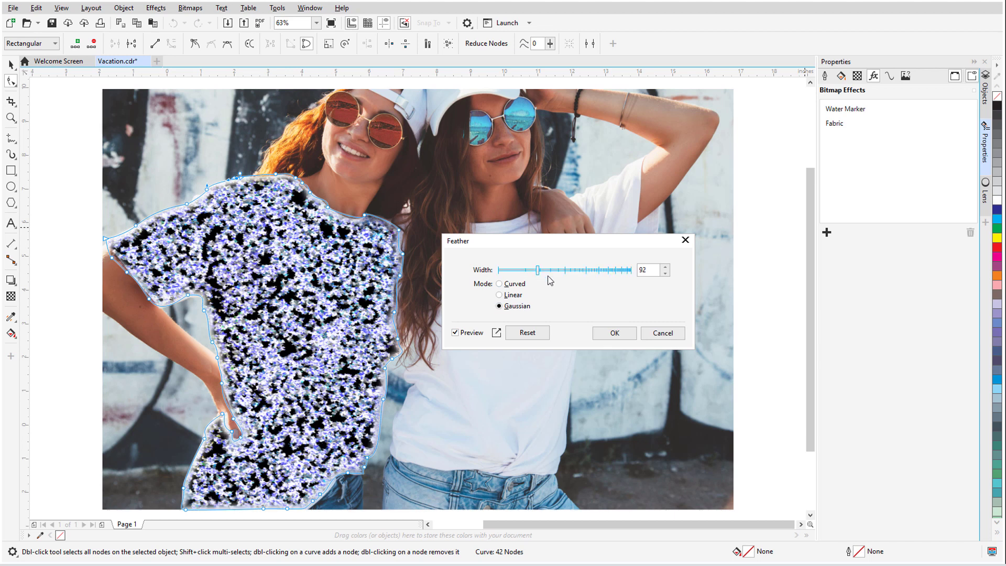
click(531, 271)
Confirm the Feather settings, then toggle the Water Marker and Fabric effects off and on to compare
click(614, 334)
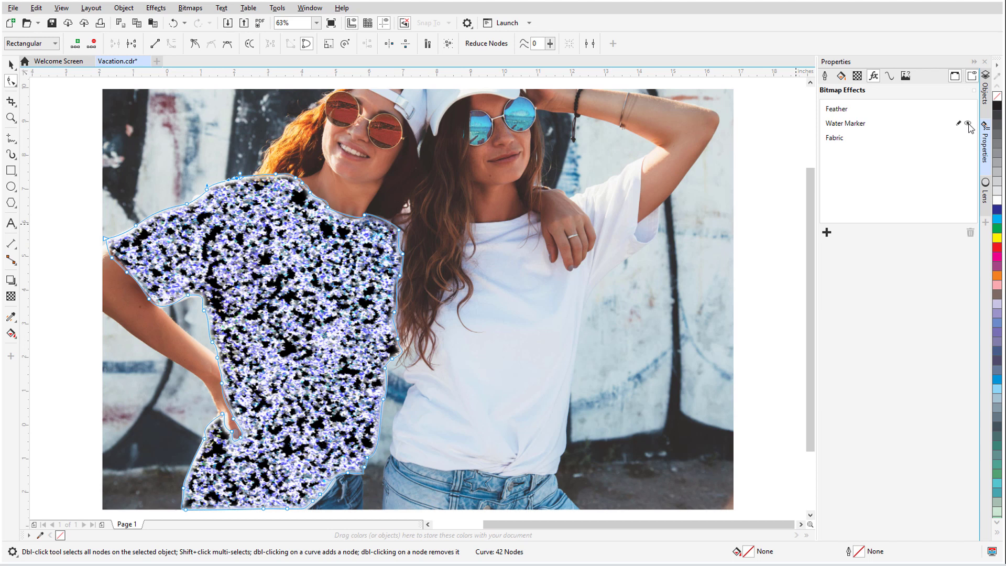
click(968, 124)
click(967, 138)
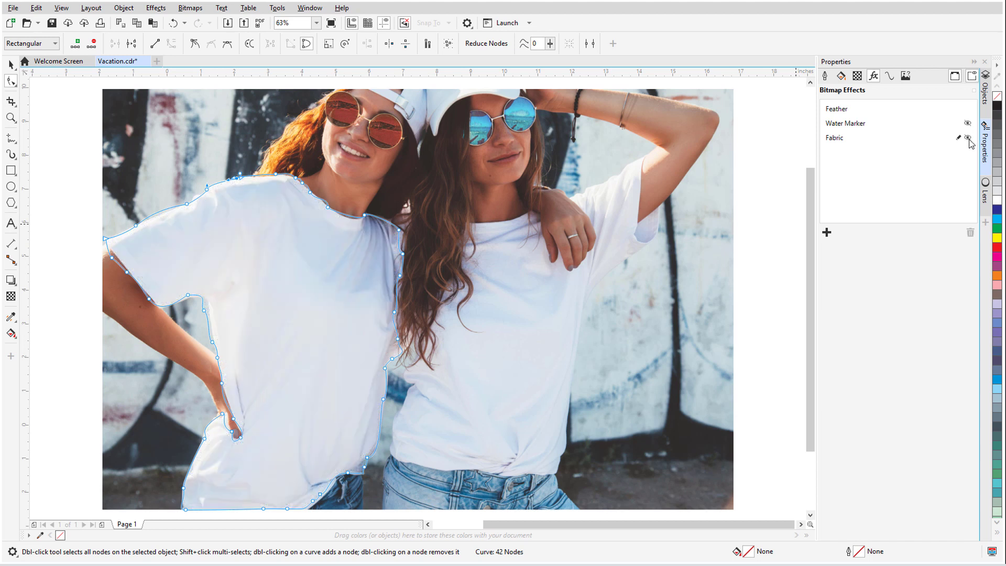
click(968, 123)
click(967, 138)
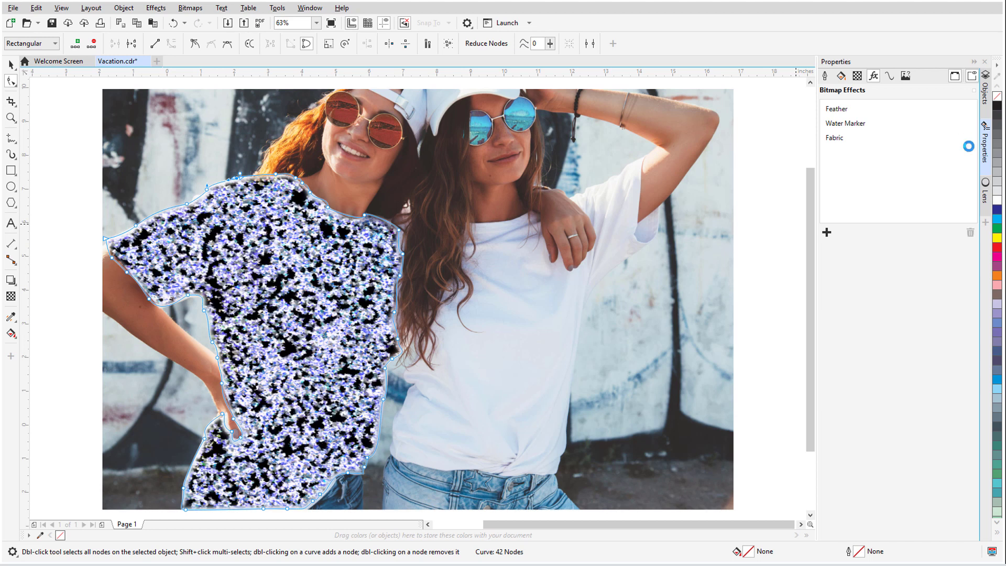
Set Water Marker to Order variation, size 41, colour variation 10, and move it below Fabric
double_click(862, 124)
click(533, 292)
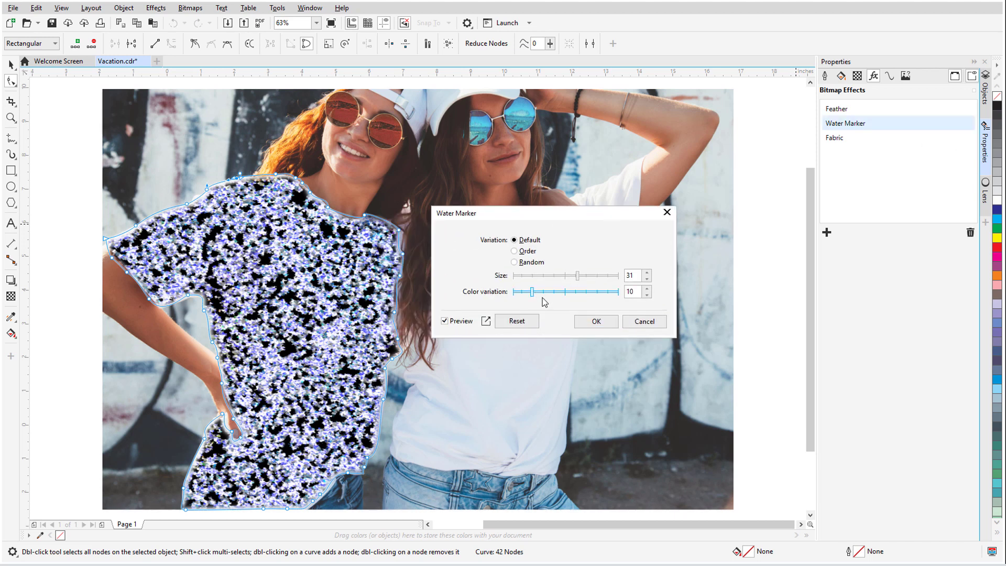
click(600, 277)
click(514, 251)
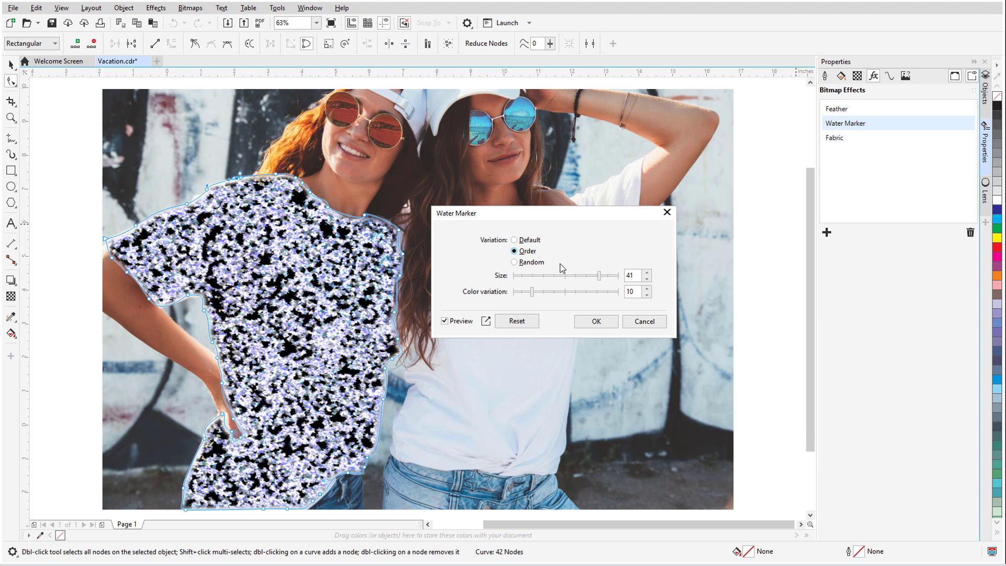
click(596, 321)
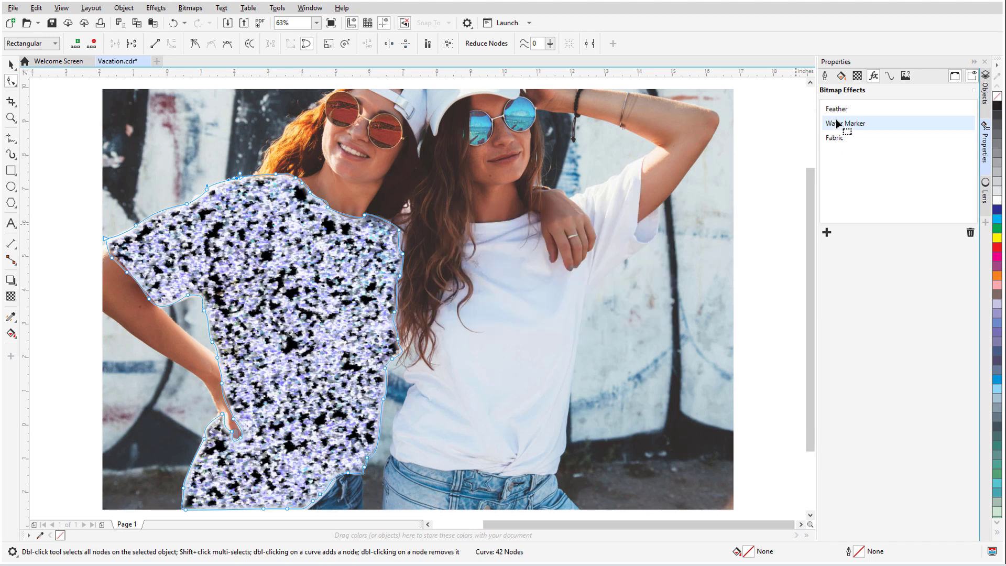
drag(842, 125, 846, 141)
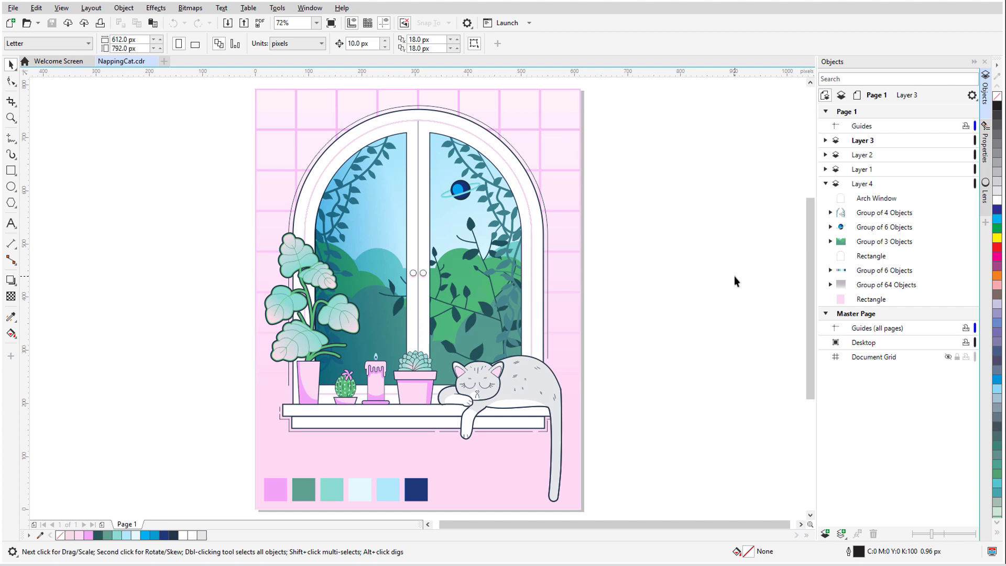
Make the Arch Window object a Bitmap Effect lens
click(879, 199)
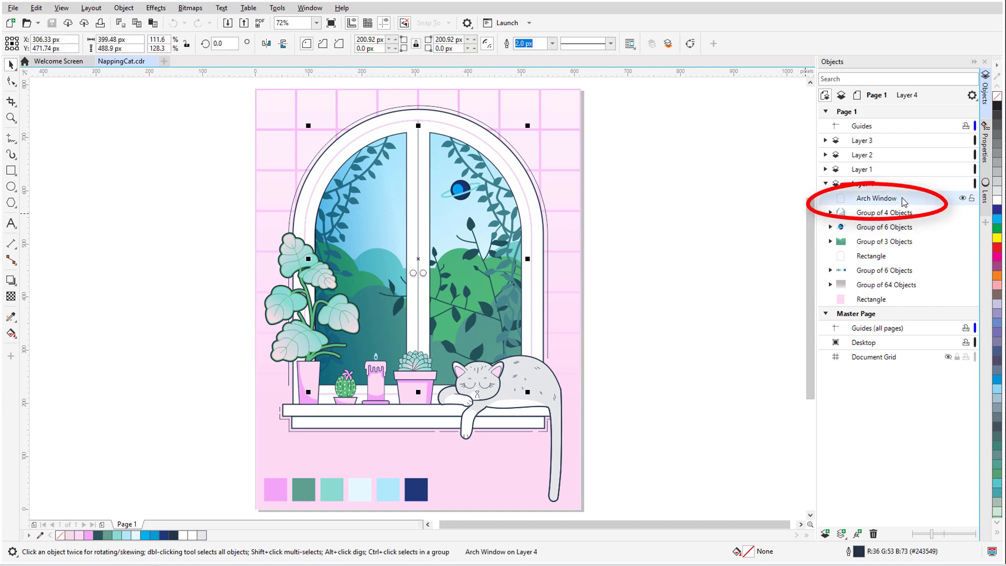
click(985, 194)
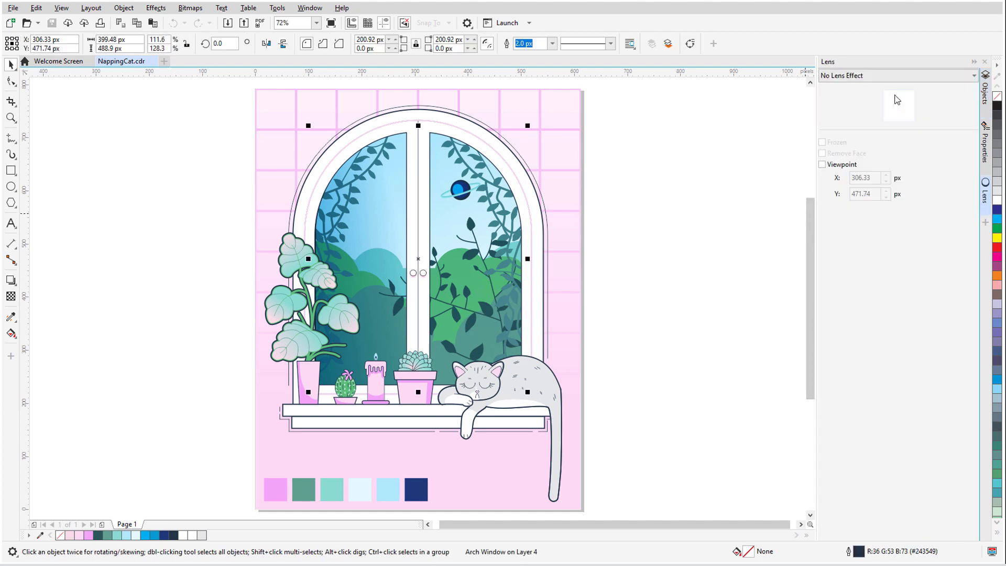
click(890, 79)
click(890, 226)
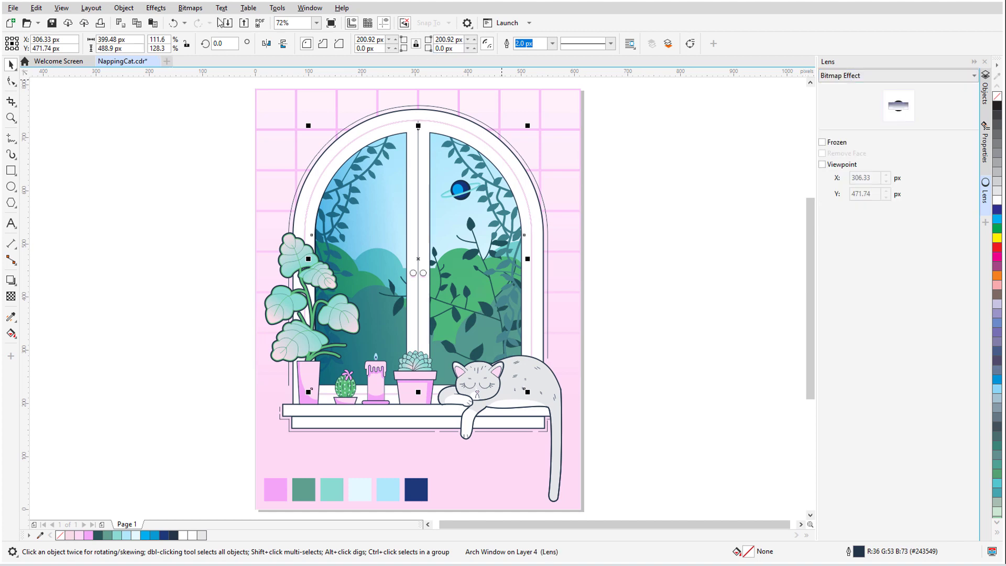
Apply Creative > Smoked Glass to the arch window lens with increased blurring
click(156, 8)
mouse_move(209, 135)
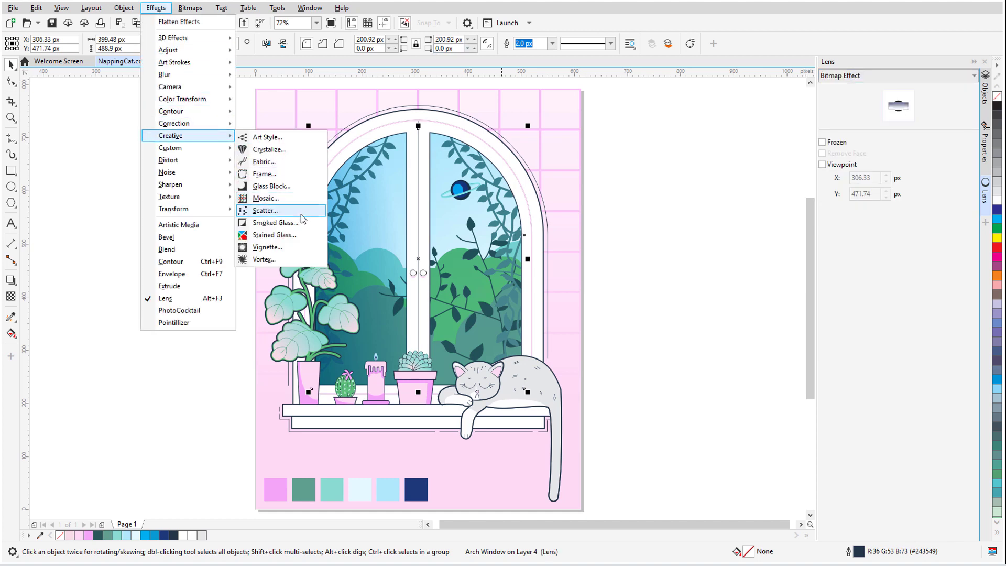
click(283, 231)
drag(461, 221, 573, 200)
drag(675, 244, 726, 244)
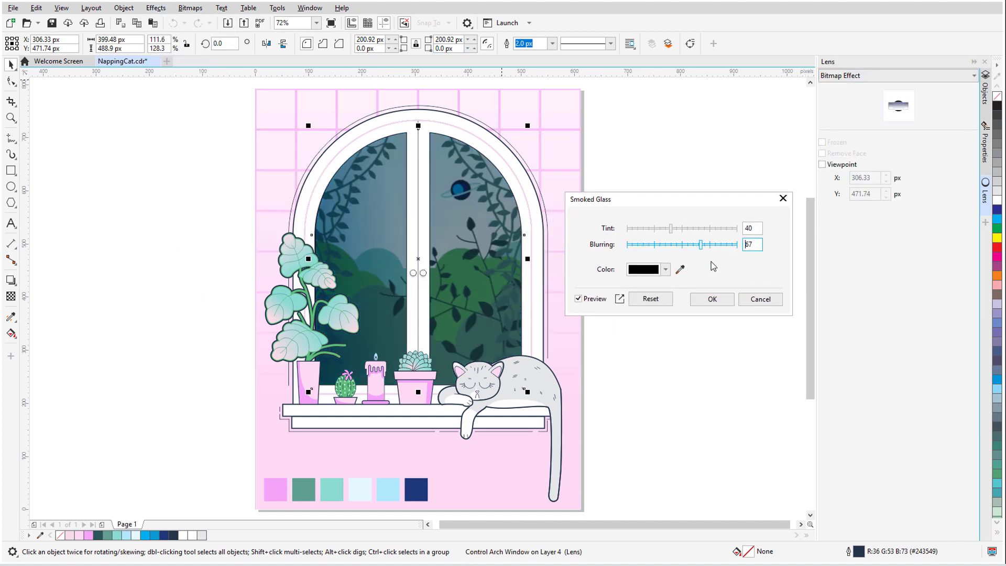
click(717, 300)
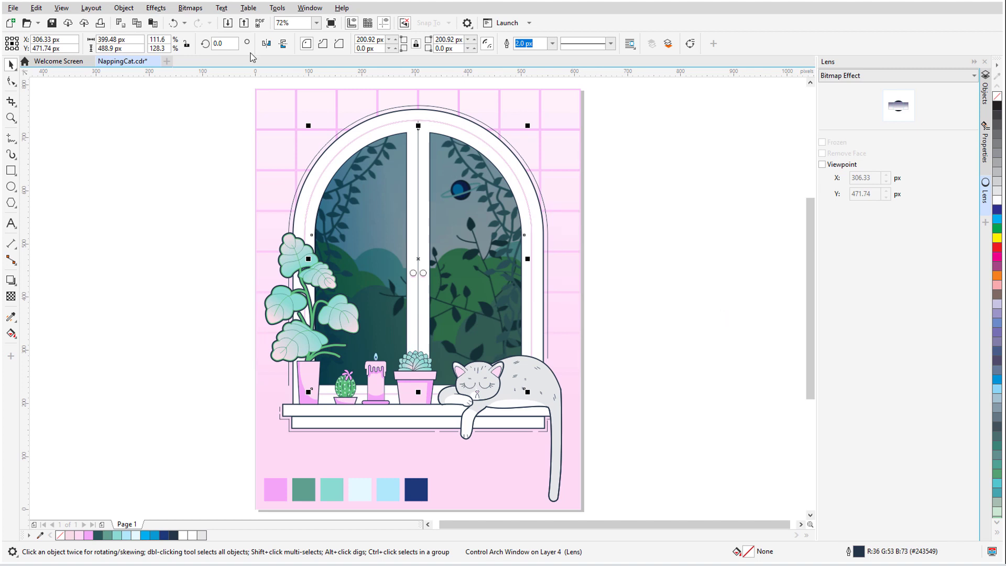
Add the Art Strokes > Pastels effect to the arch window lens
click(156, 8)
mouse_move(215, 67)
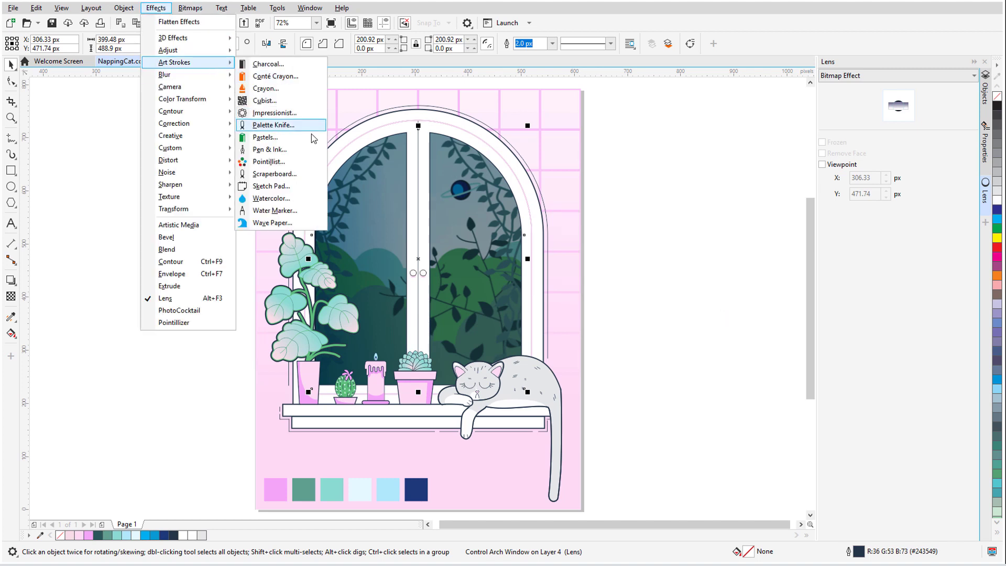
click(265, 137)
drag(518, 229, 699, 171)
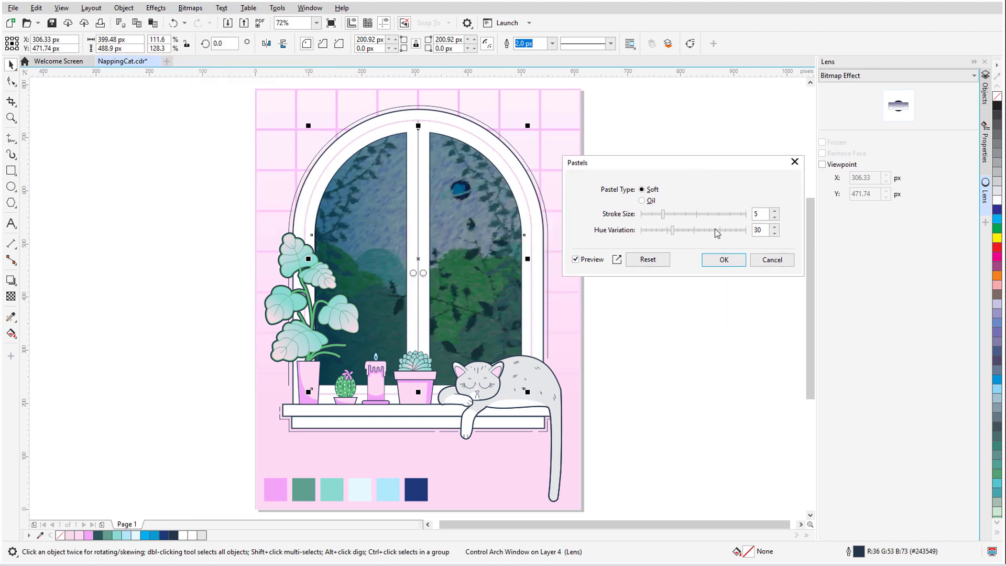
click(723, 261)
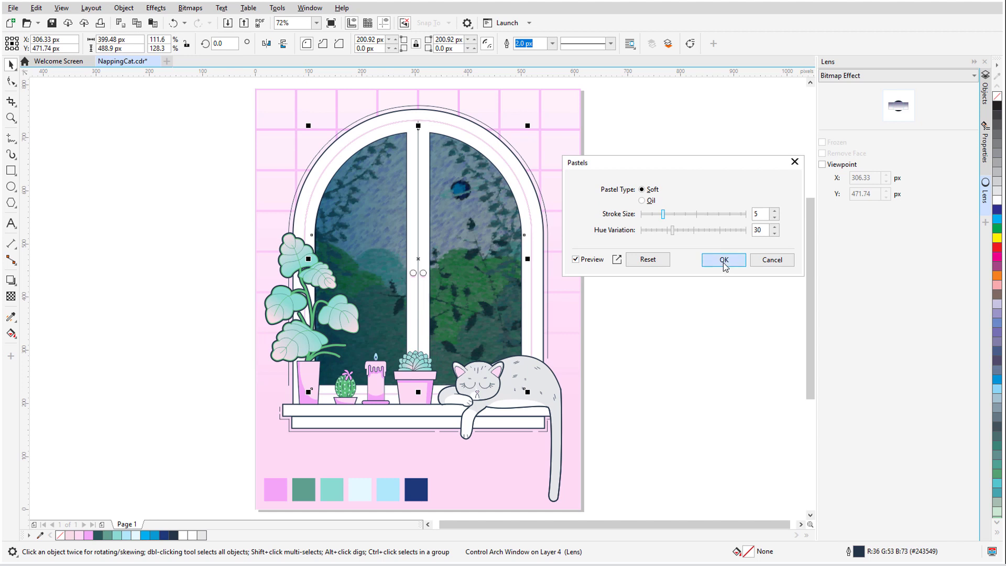
click(658, 312)
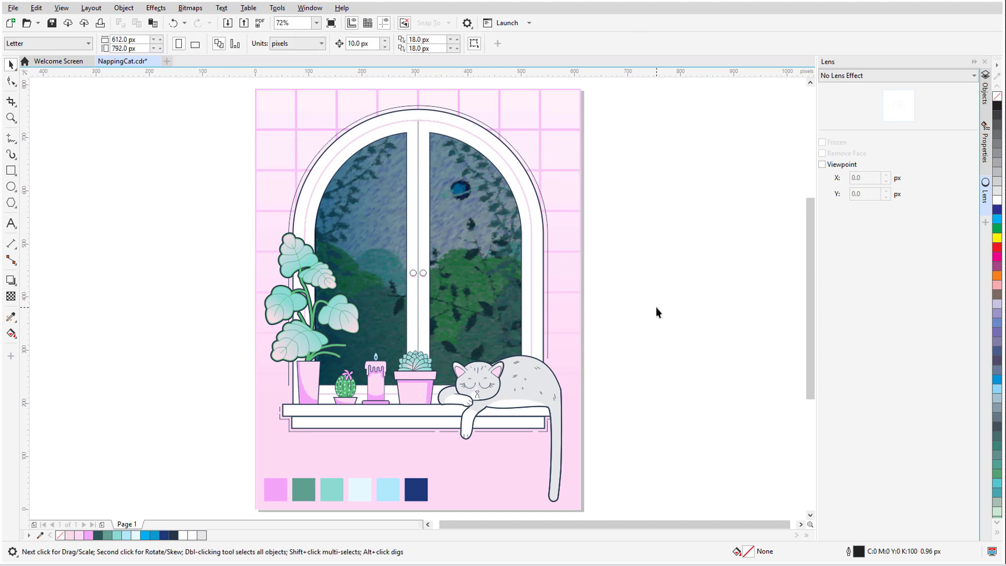